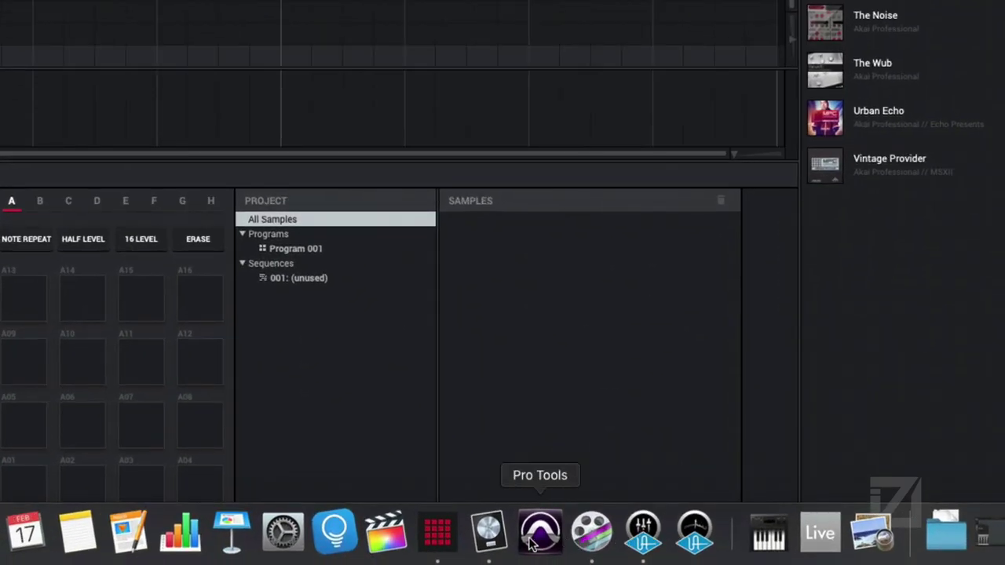
Launch Audio MIDI Setup from the Dock so its Audio Devices window appears over MPC.
click(777, 546)
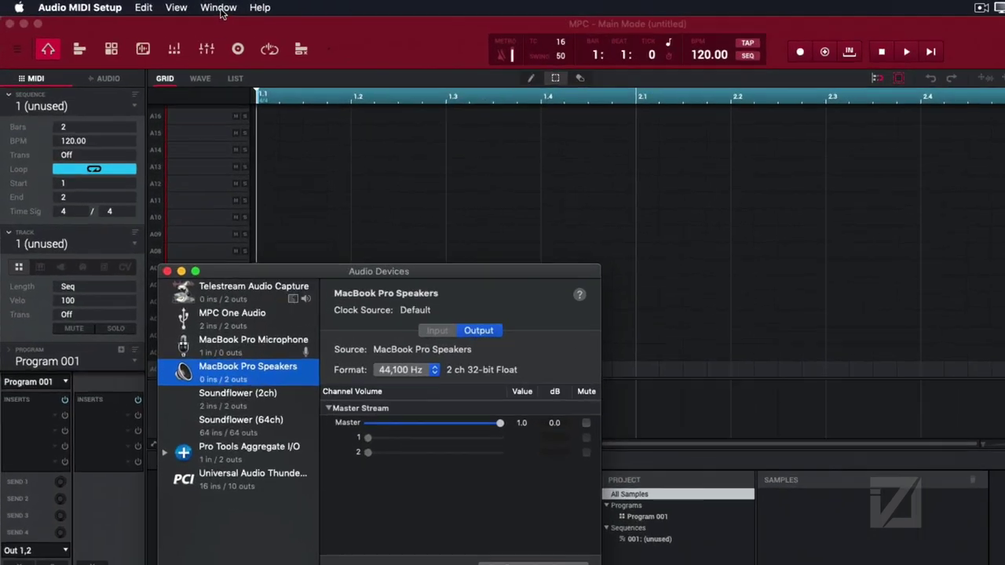
click(162, 5)
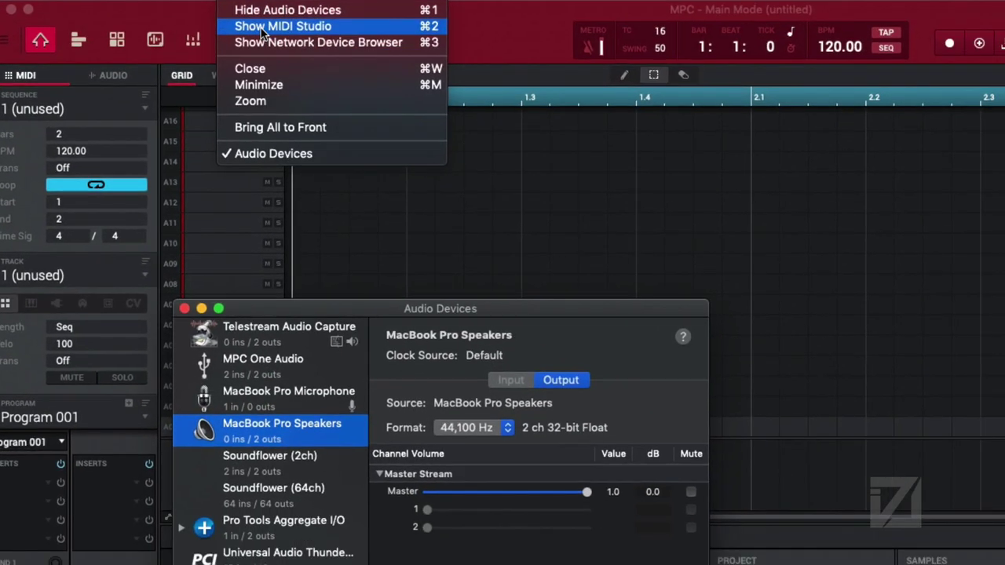
Show the MIDI Studio and move the Audio Devices window out of the way.
click(300, 53)
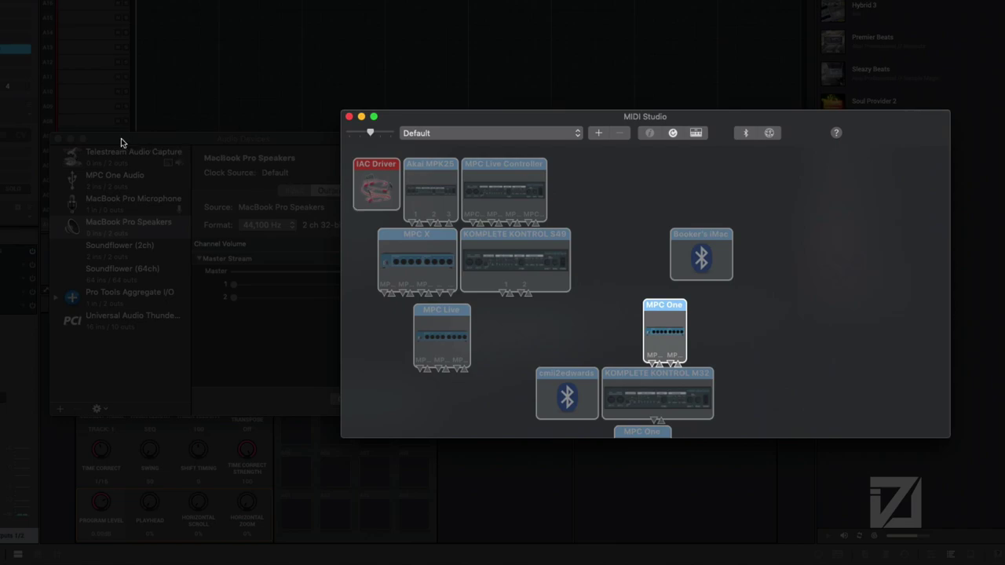
drag(179, 143, 137, 137)
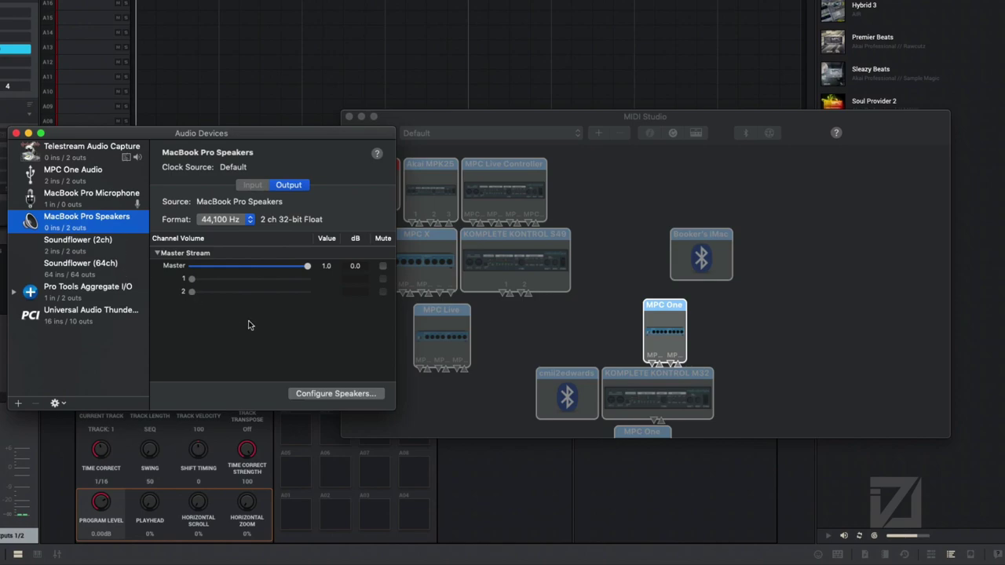
click(590, 193)
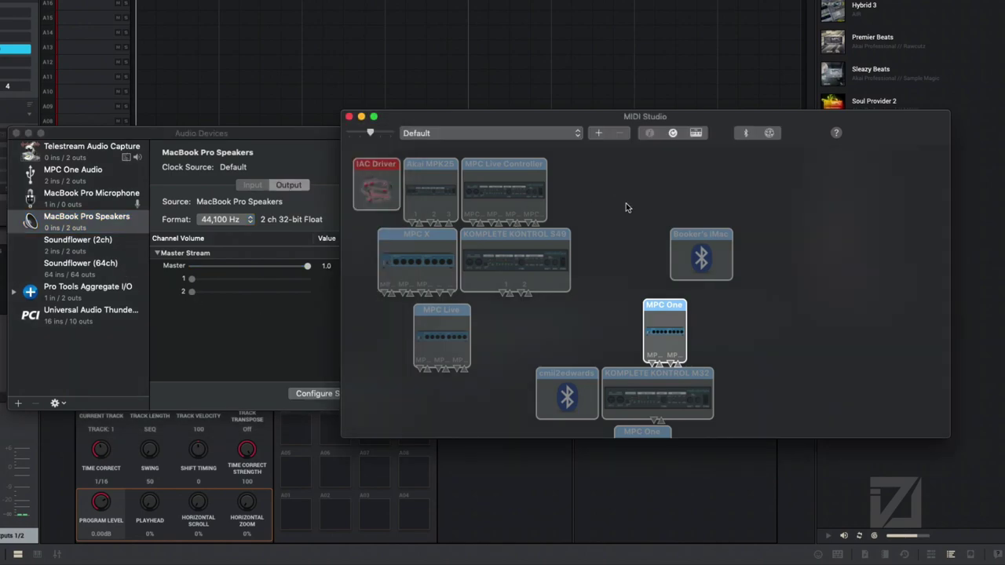
scroll(625, 208, down, 2)
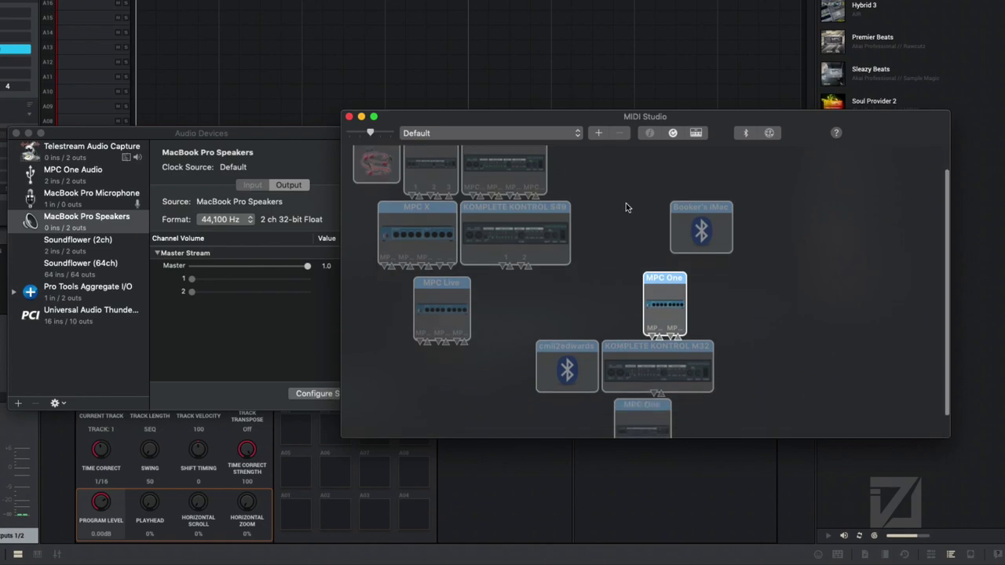
scroll(626, 207, down, 2)
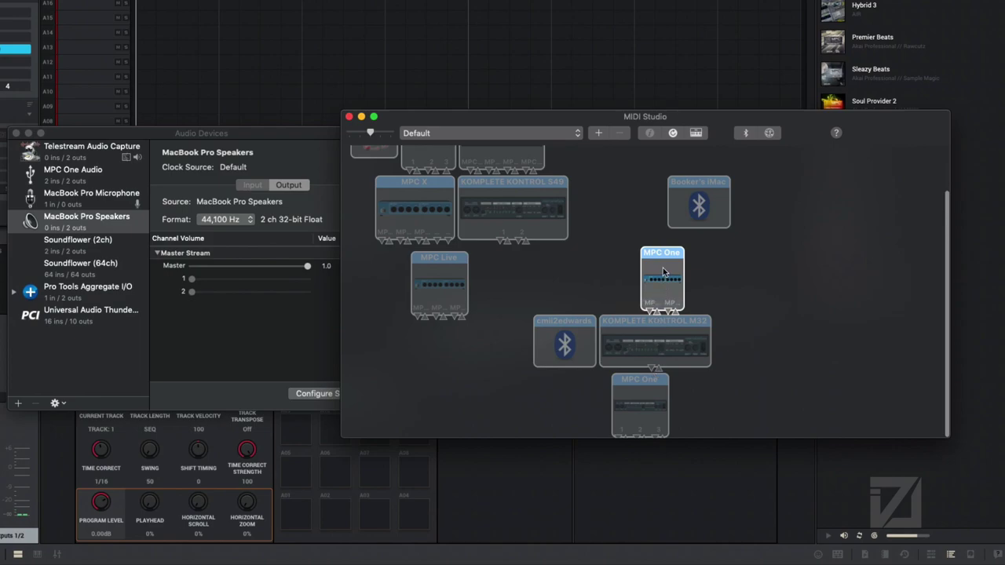
scroll(507, 257, up, 4)
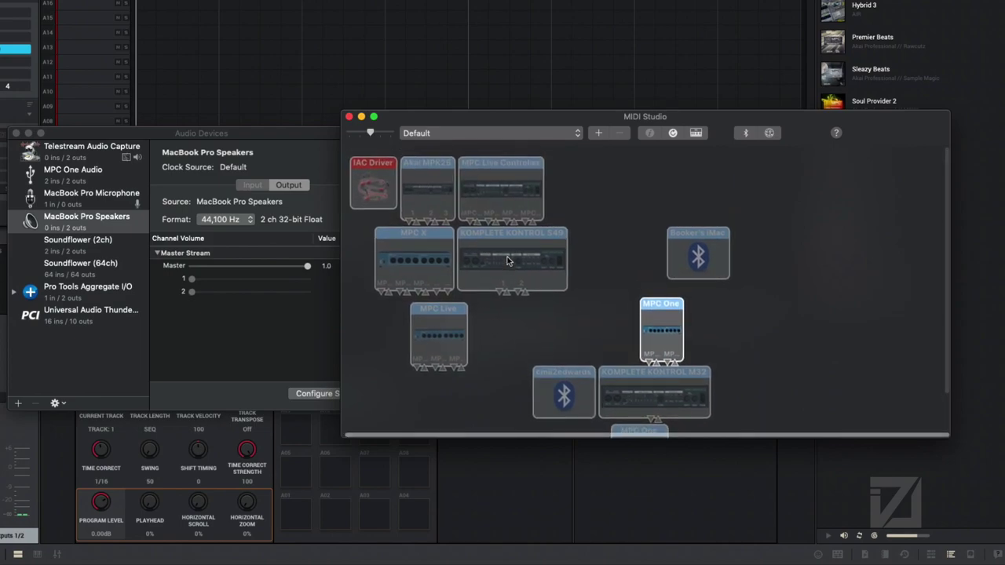
Inspect the MPC Live, MPC X, Komplete Kontrol, MPK25 devices, then open IAC Driver properties.
click(444, 317)
click(426, 249)
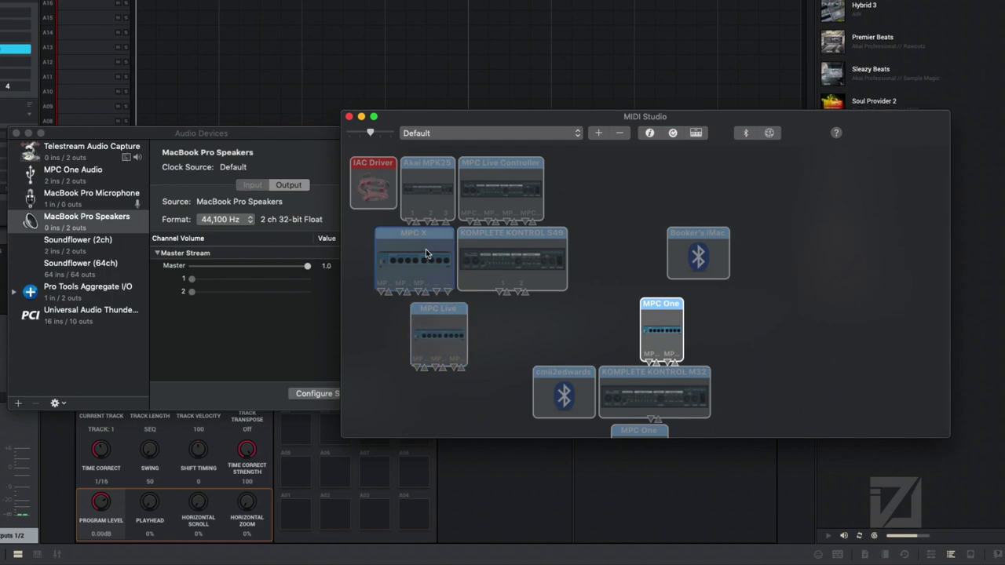
click(489, 249)
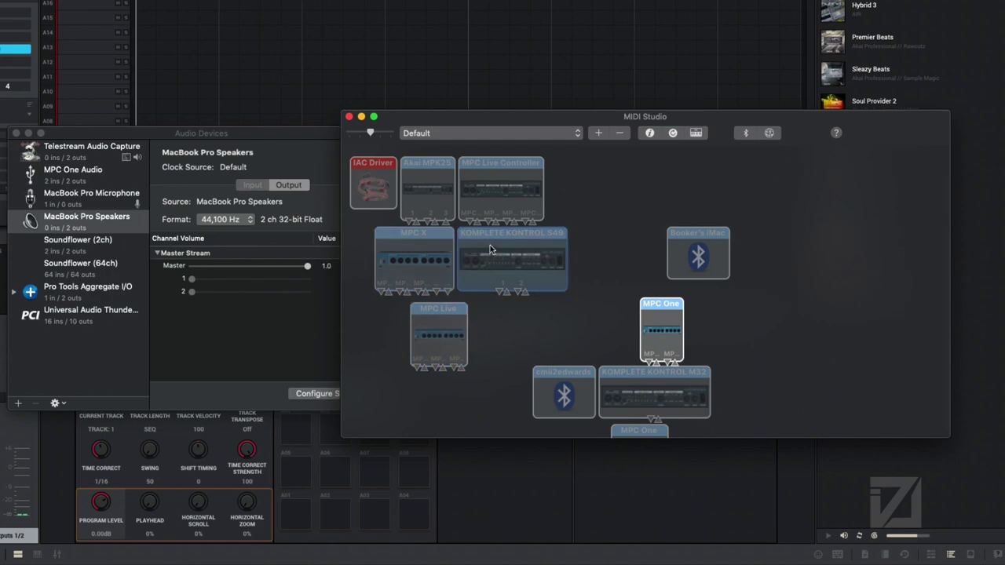
click(438, 187)
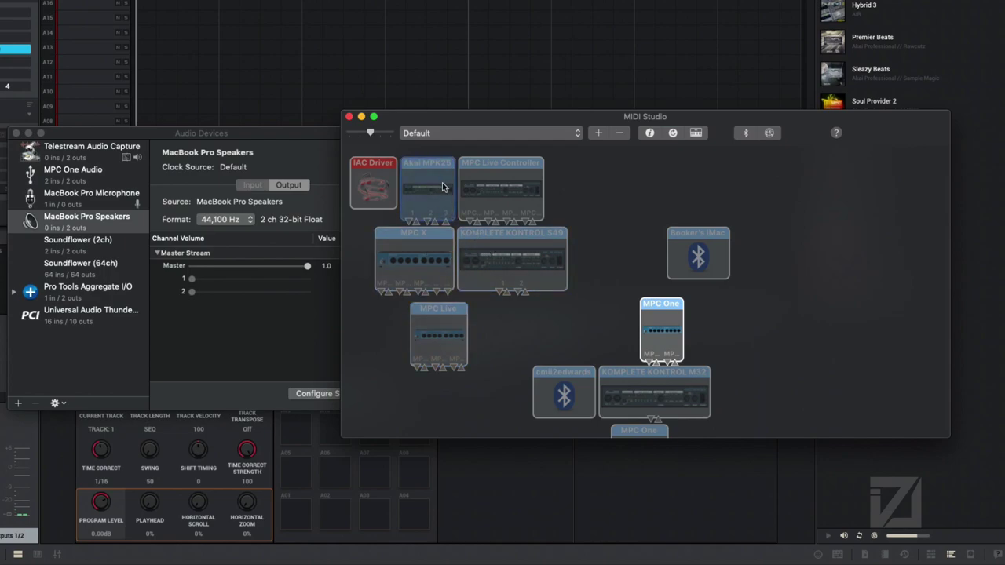
click(516, 187)
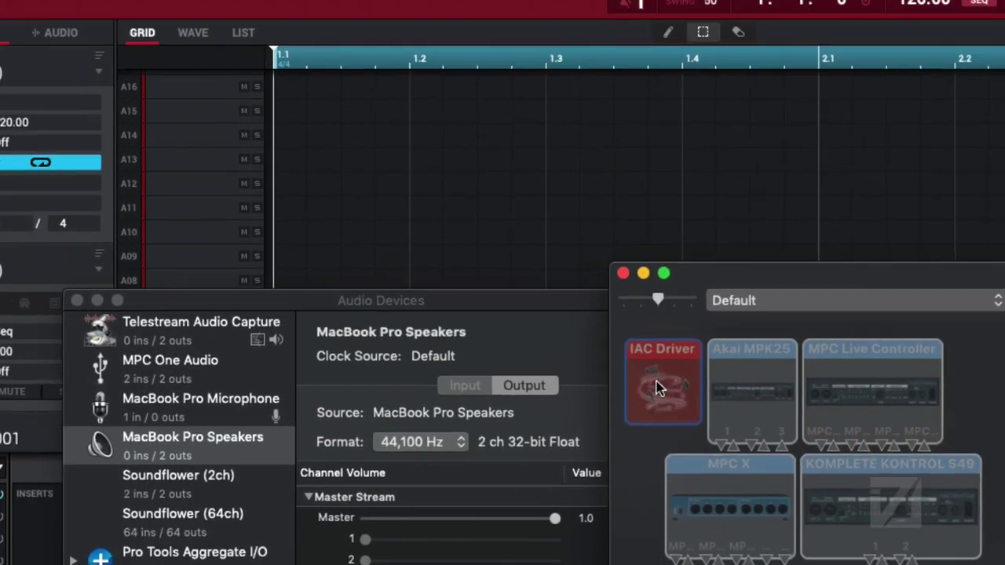
double_click(581, 148)
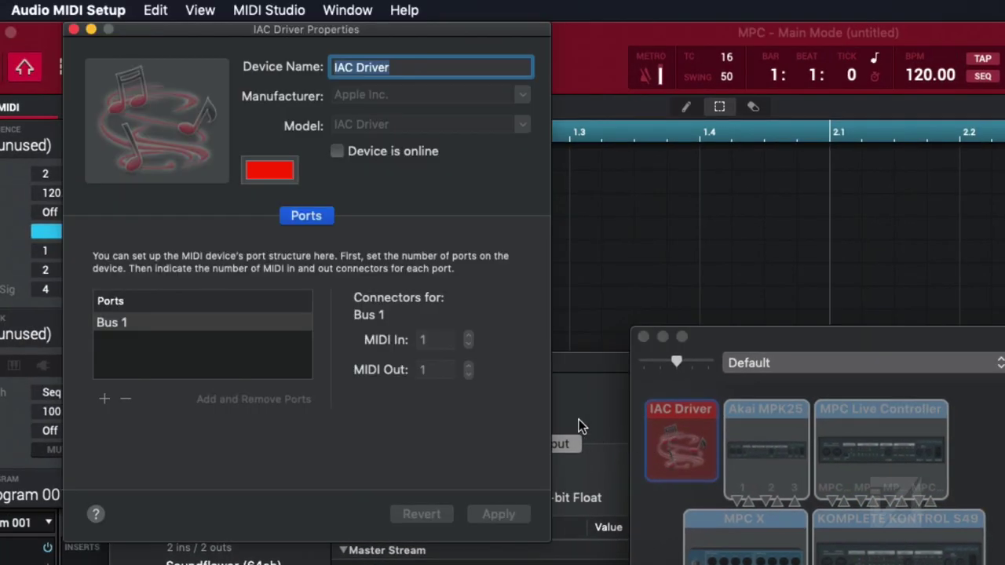
Tick 'Device is online' for the IAC Driver and close its properties window.
click(337, 152)
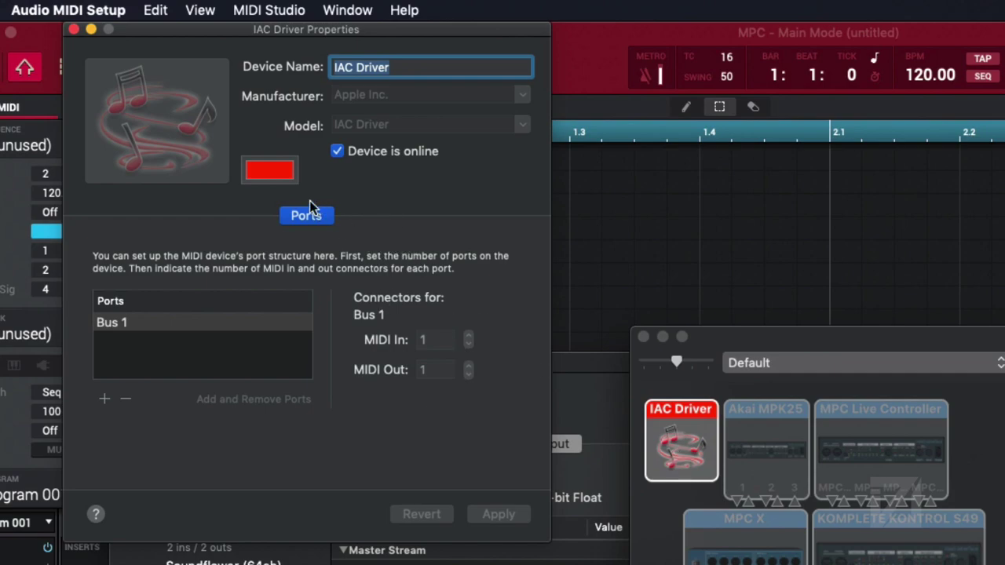
click(73, 29)
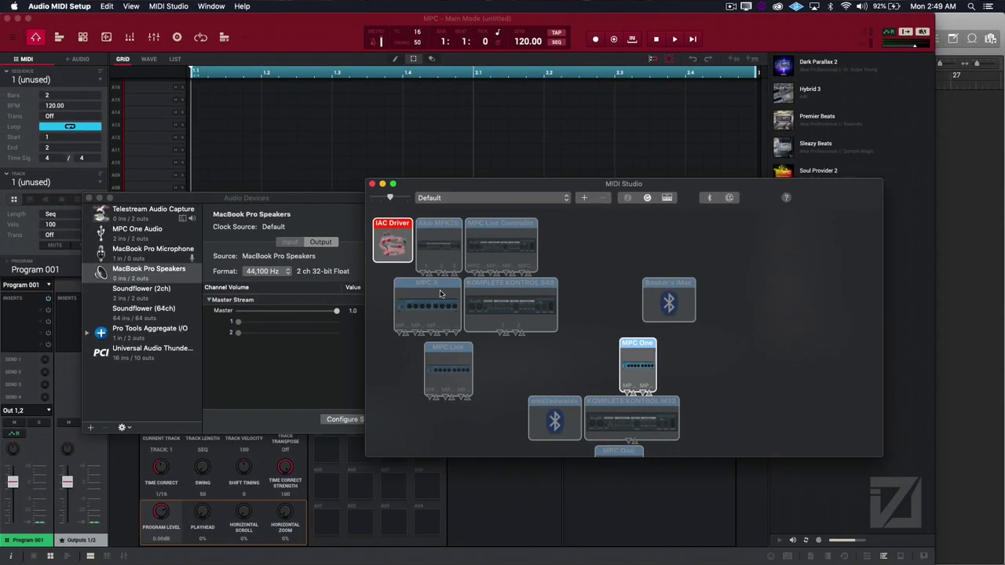
Back in MPC, rename track 1 to 'Drums' and make it a MIDI track.
key(super+q)
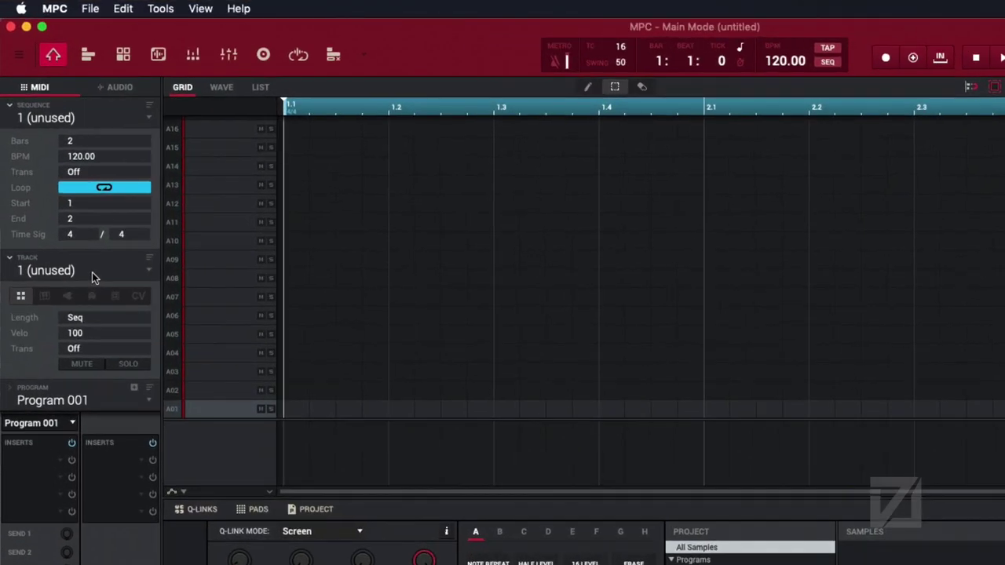
double_click(91, 271)
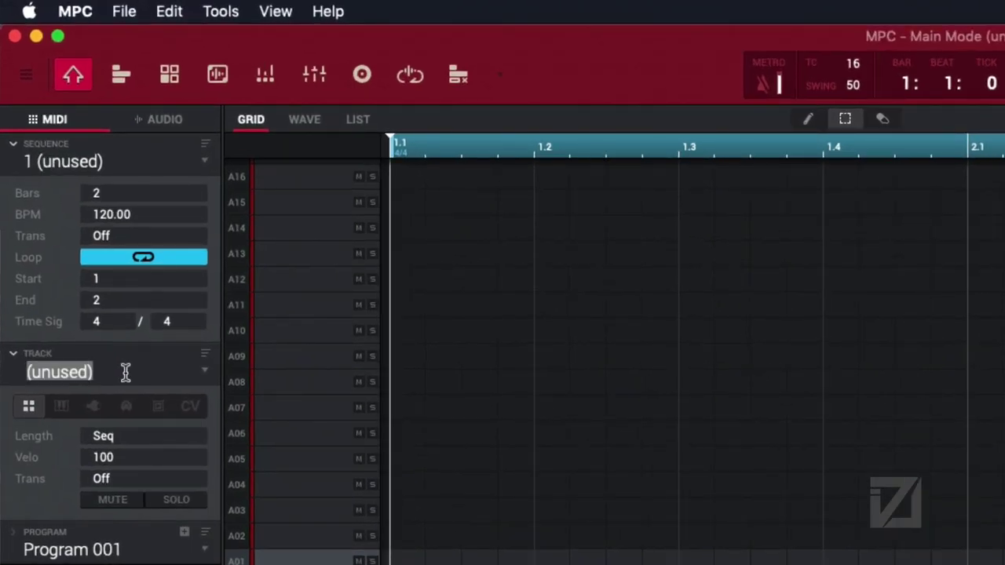
text(Drums)
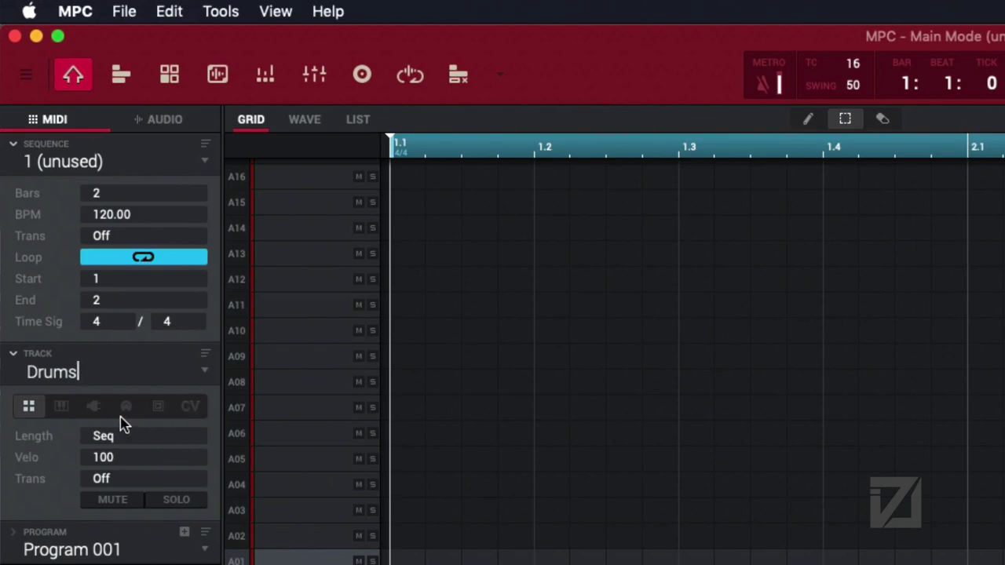
click(124, 412)
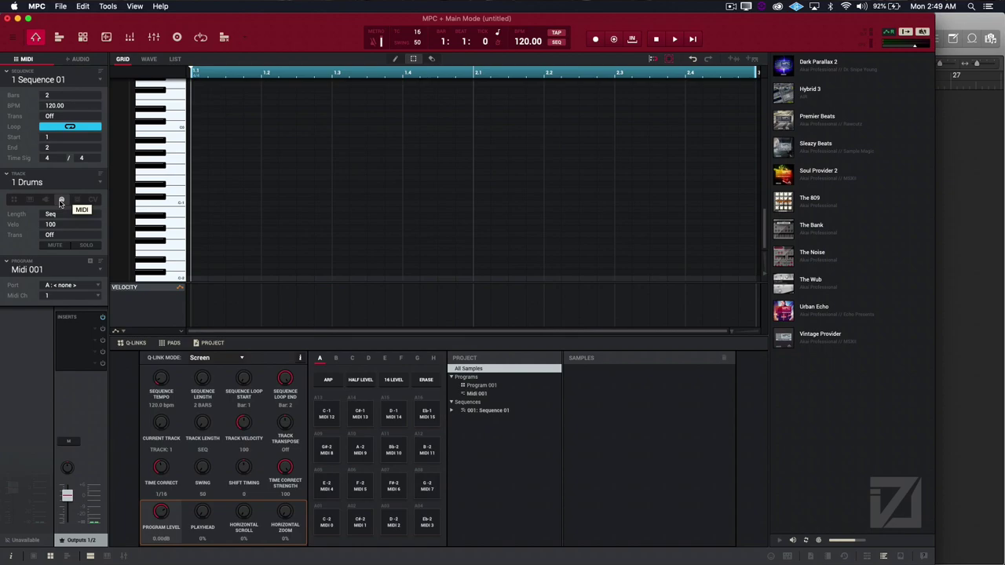
key(super+comma)
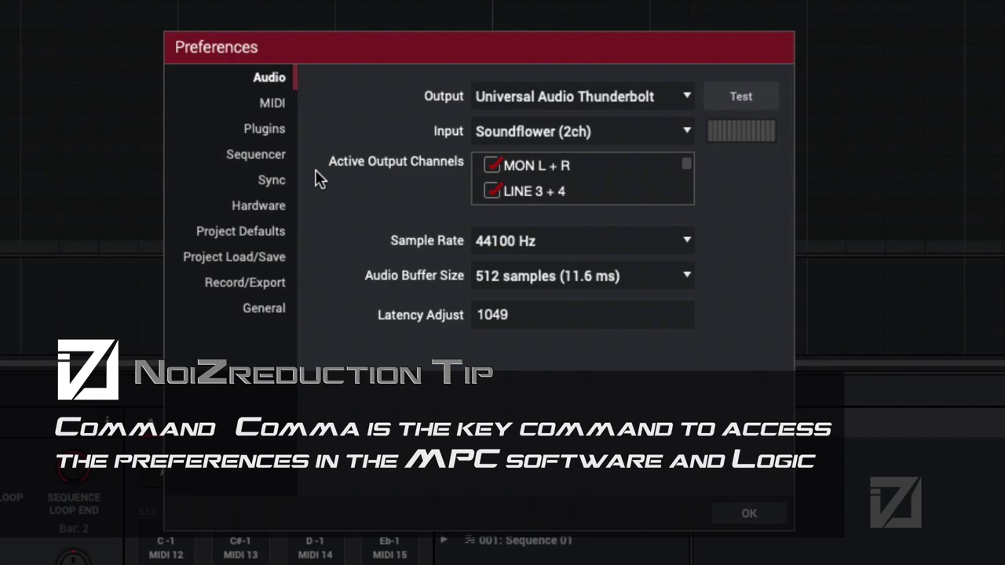
On the MIDI preferences page, set Midi Out Port A to IAC Driver Bus 1.
click(276, 107)
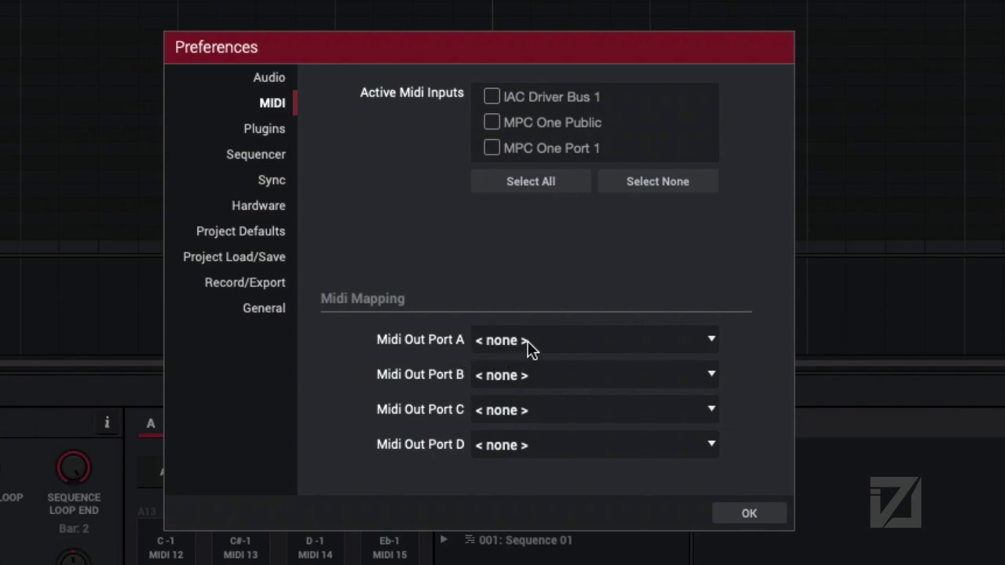
click(528, 347)
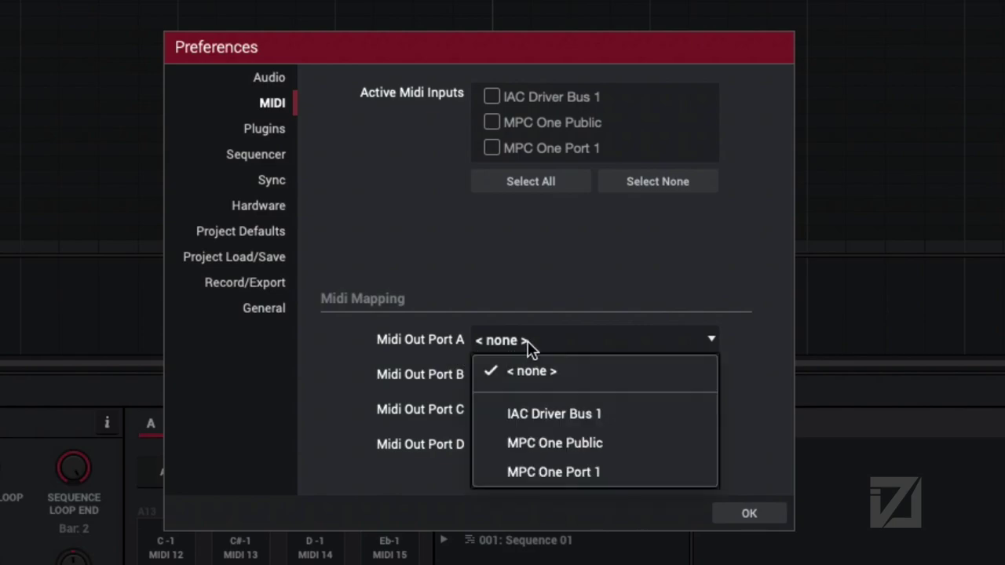
click(547, 413)
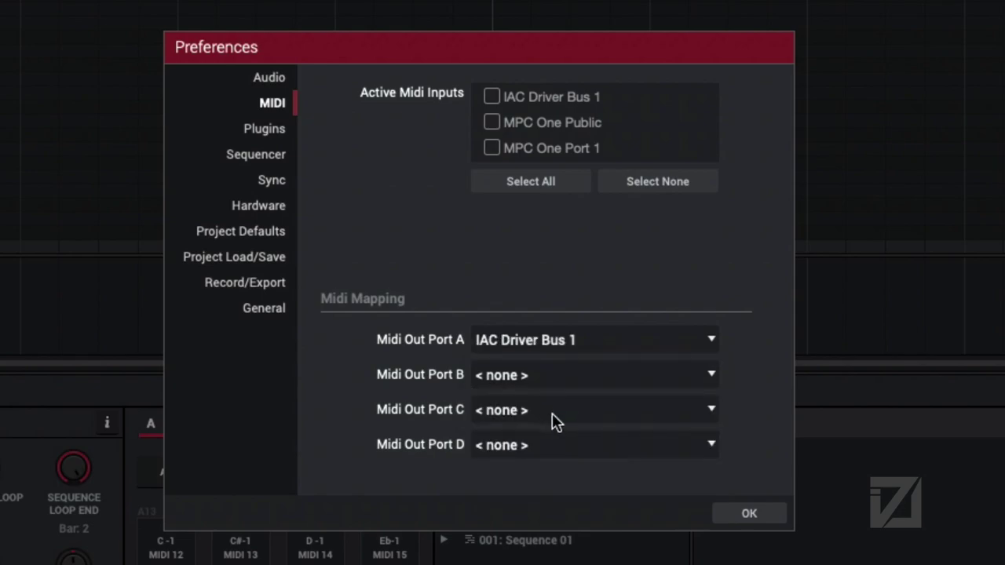
click(747, 515)
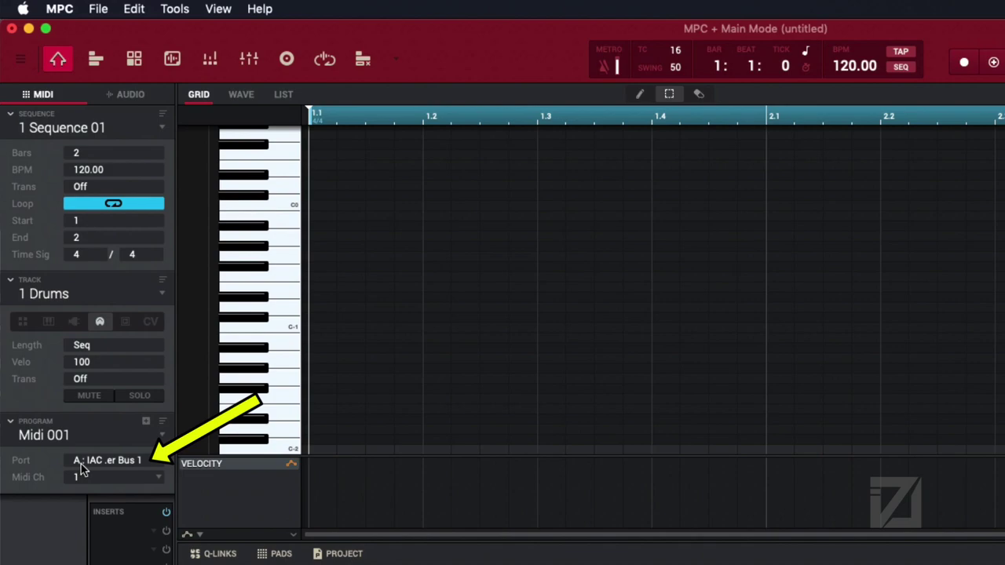
Confirm the Drums track's port is IAC Driver Bus 1, sending on MIDI channel 1.
click(150, 460)
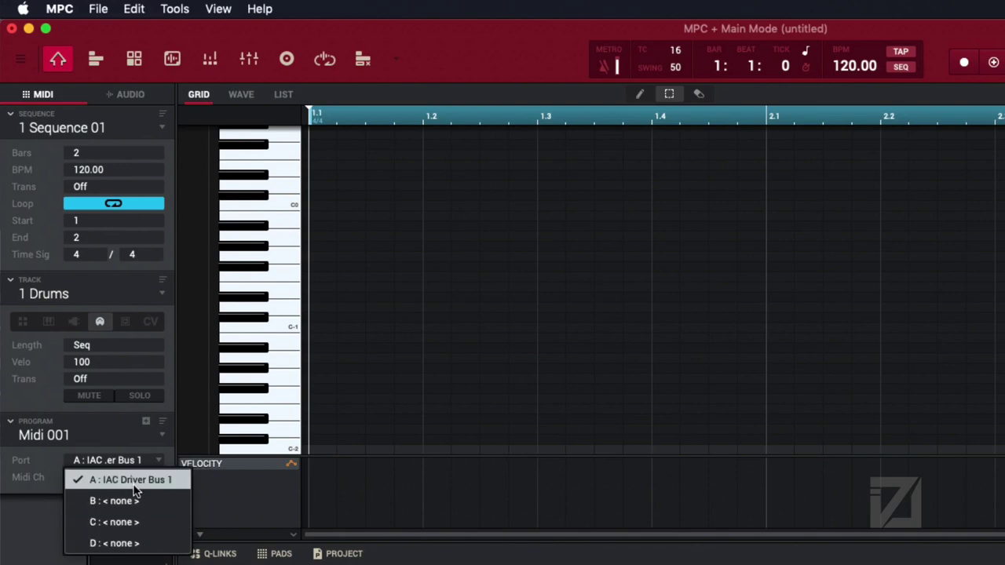
click(134, 487)
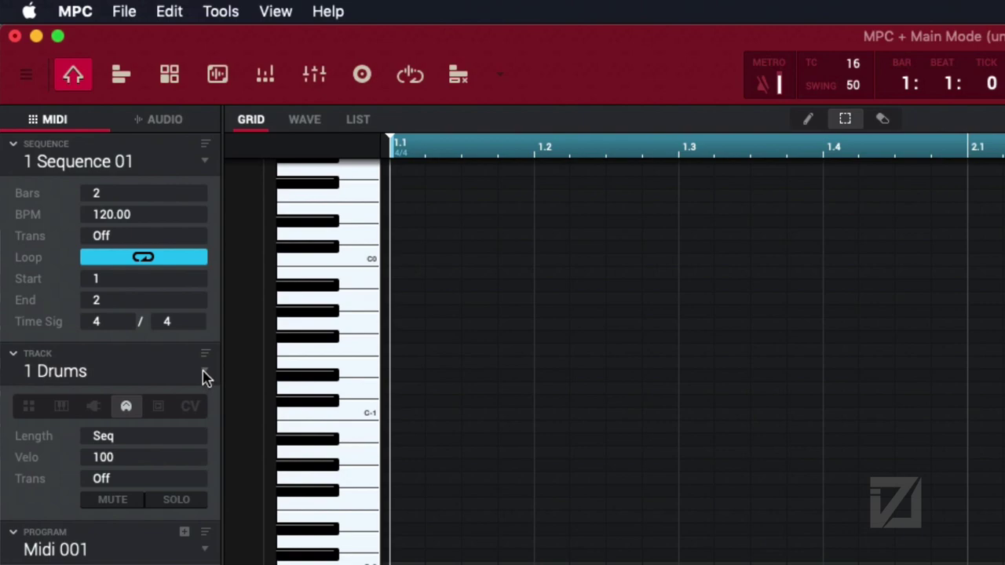
Switch to the unused track 2 and set its Midi Ch to 2.
click(203, 374)
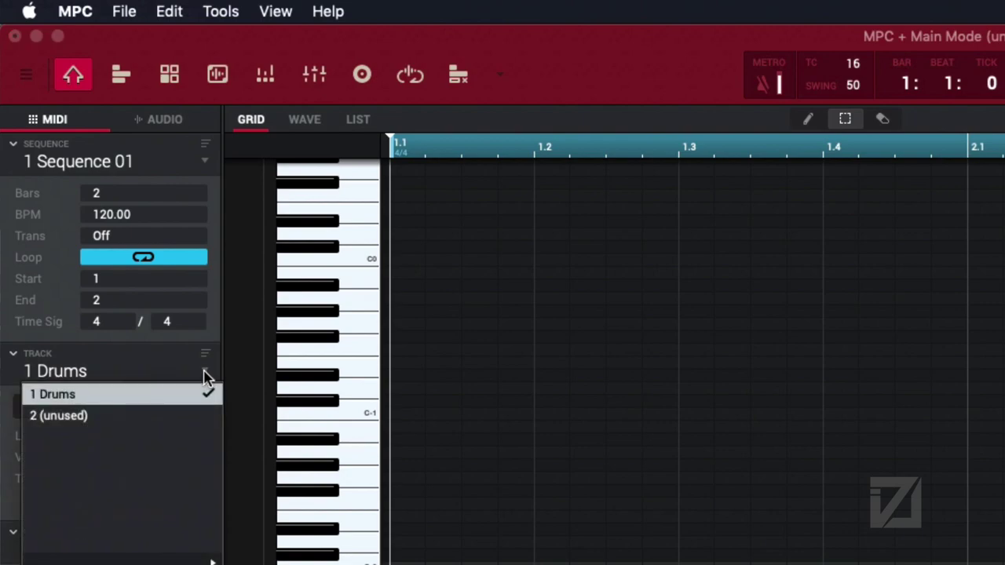
click(183, 417)
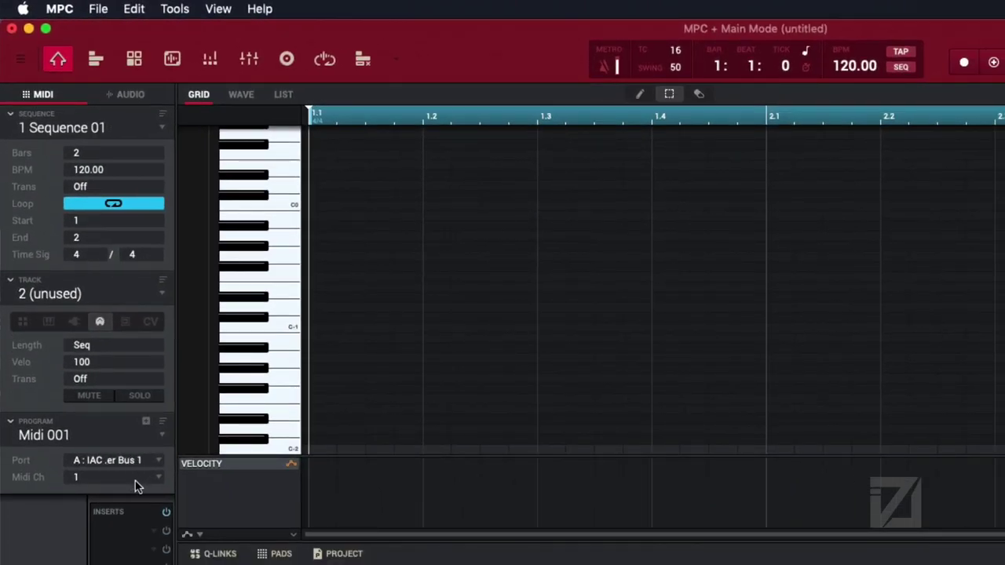
click(135, 477)
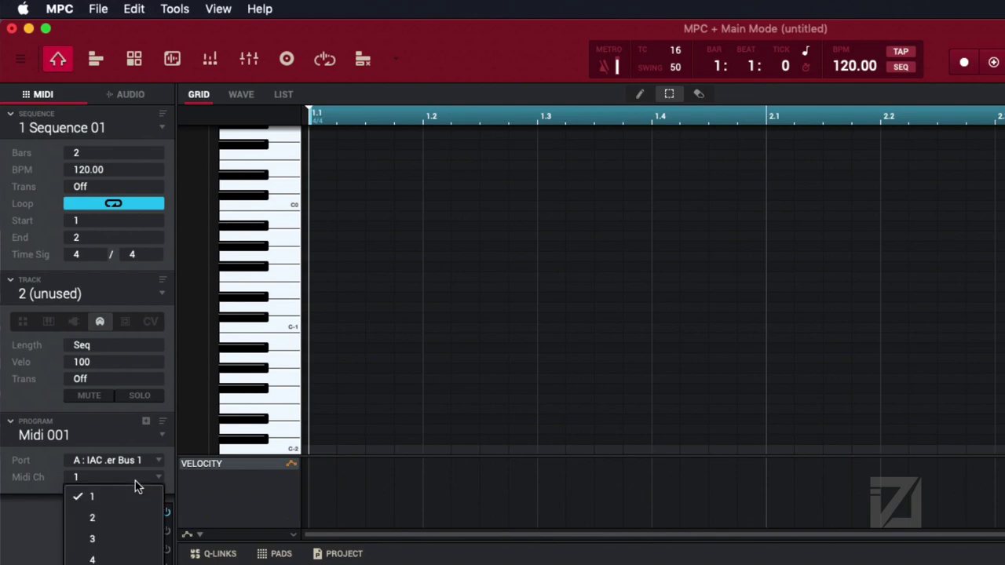
click(118, 518)
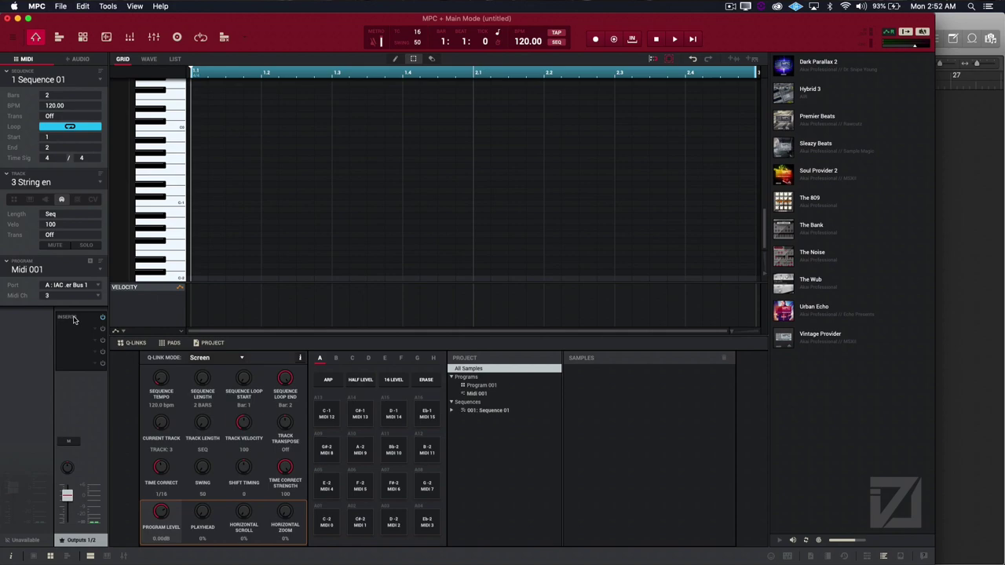
In Logic Pro X, create 3 software instrument tracks using Empty Channel Strip.
key(super+Tab)
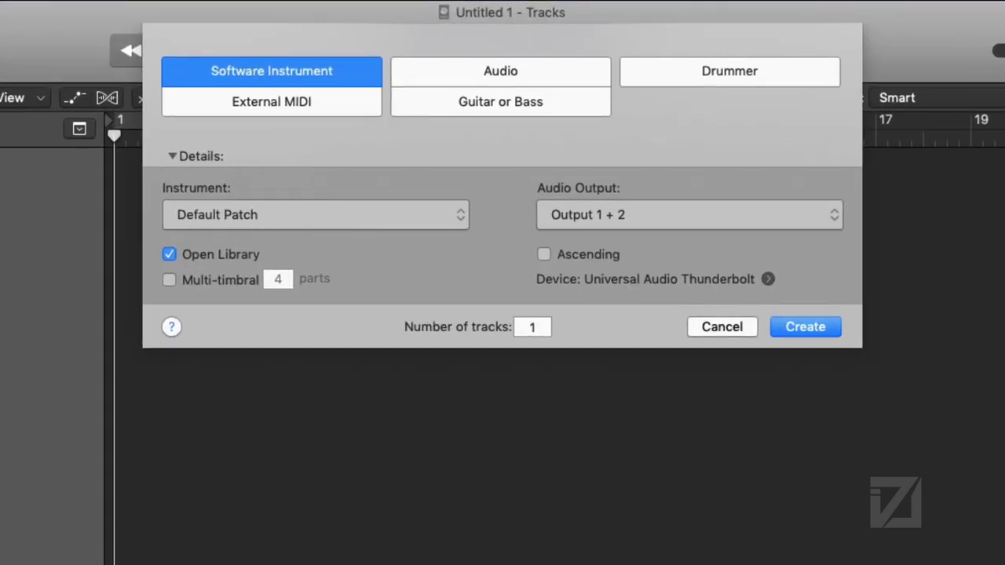
click(420, 217)
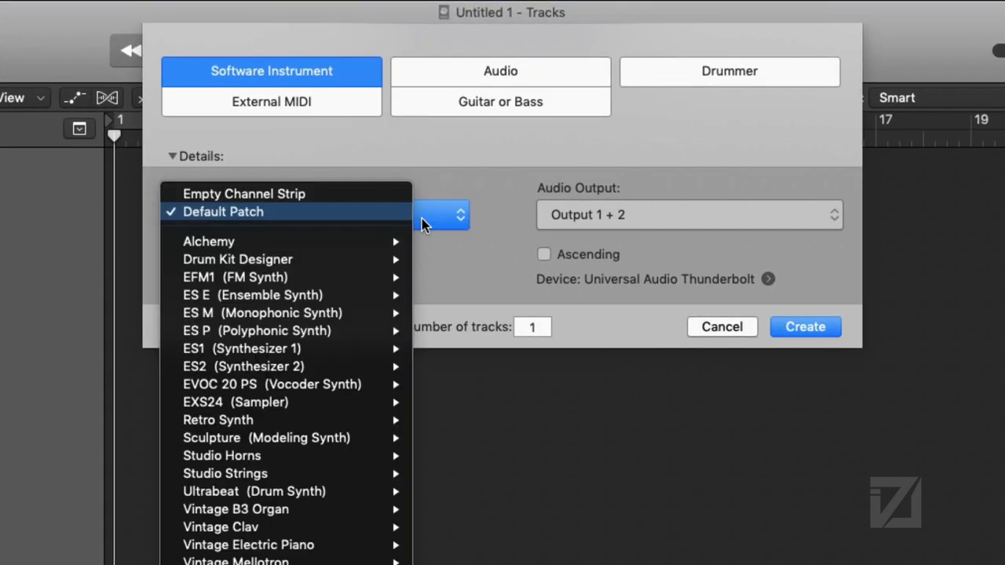
click(344, 196)
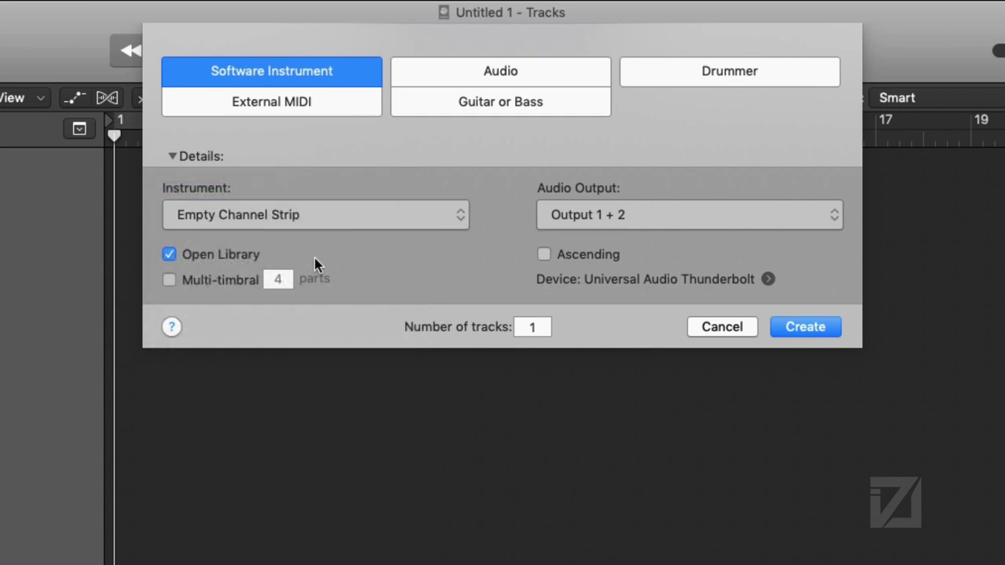
double_click(539, 328)
text(3)
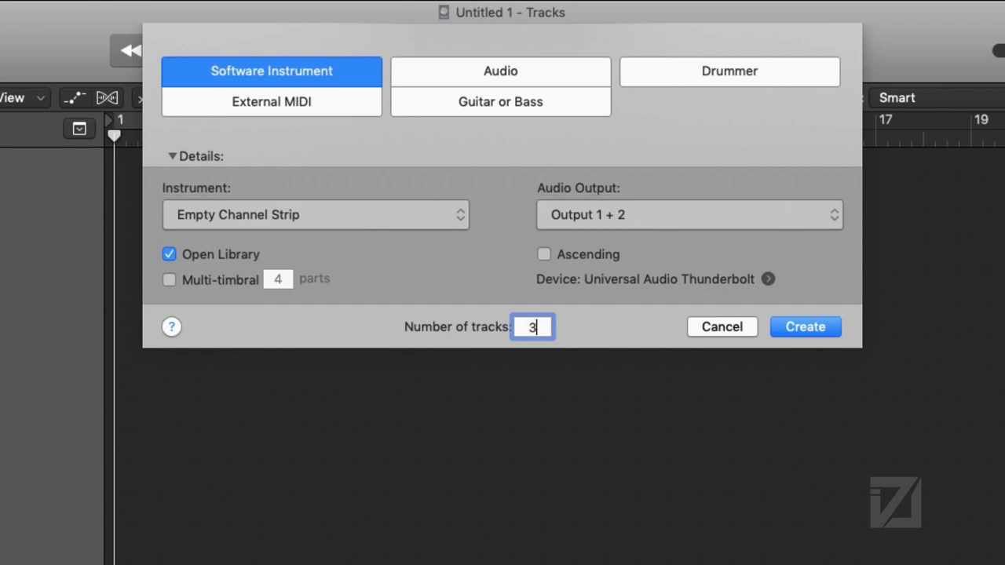
click(800, 327)
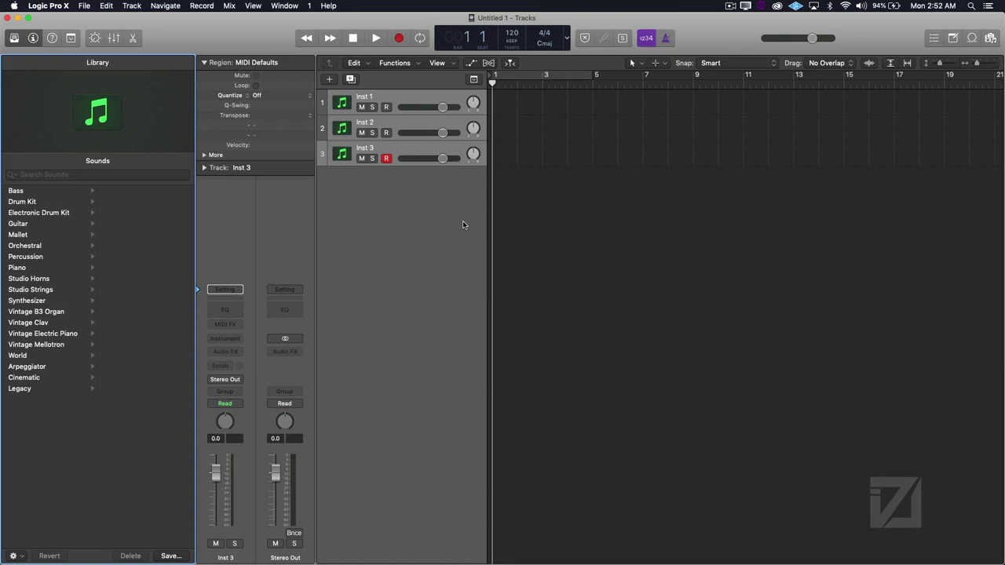
Enable 'Auto demix by channel if multitrack recording' on the Recording page of Project Settings.
key(alt+p)
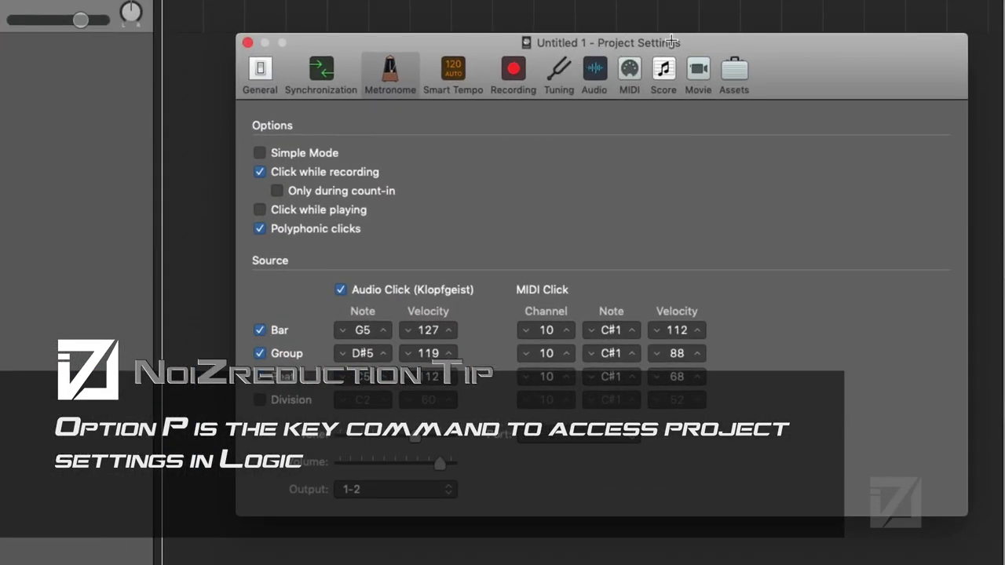
click(514, 70)
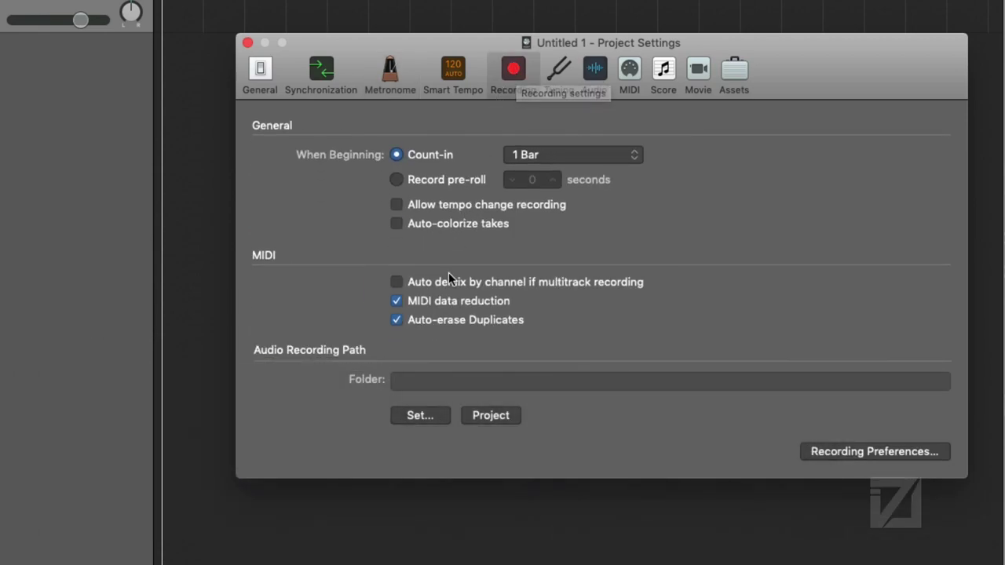
click(396, 283)
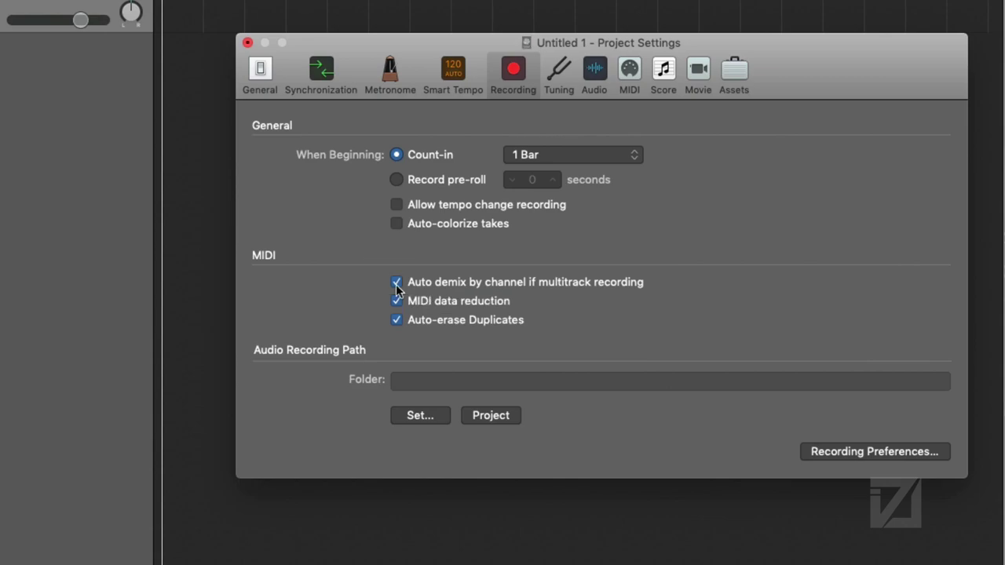
Close Project Settings and select and record-enable the Inst 1 track.
click(247, 43)
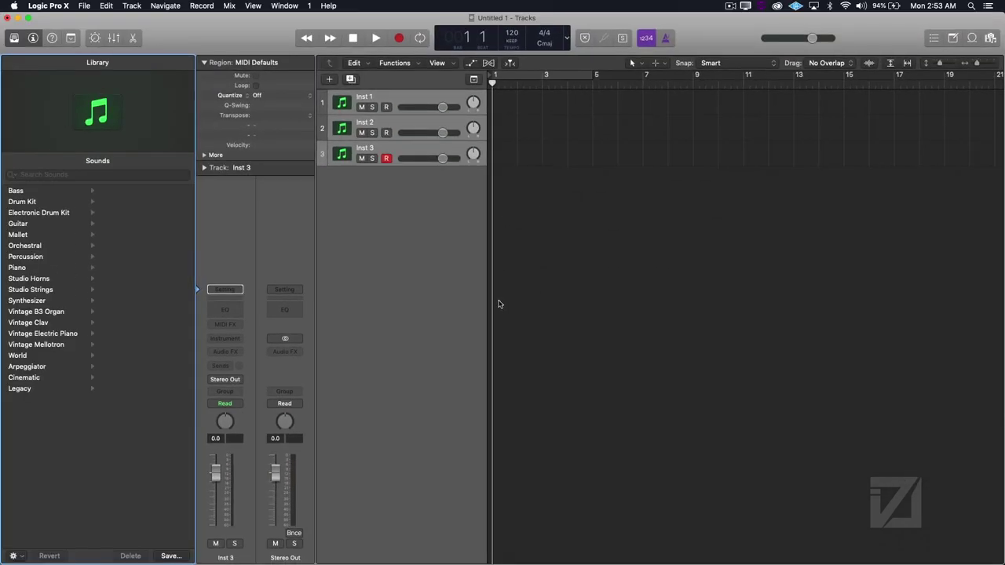
click(455, 276)
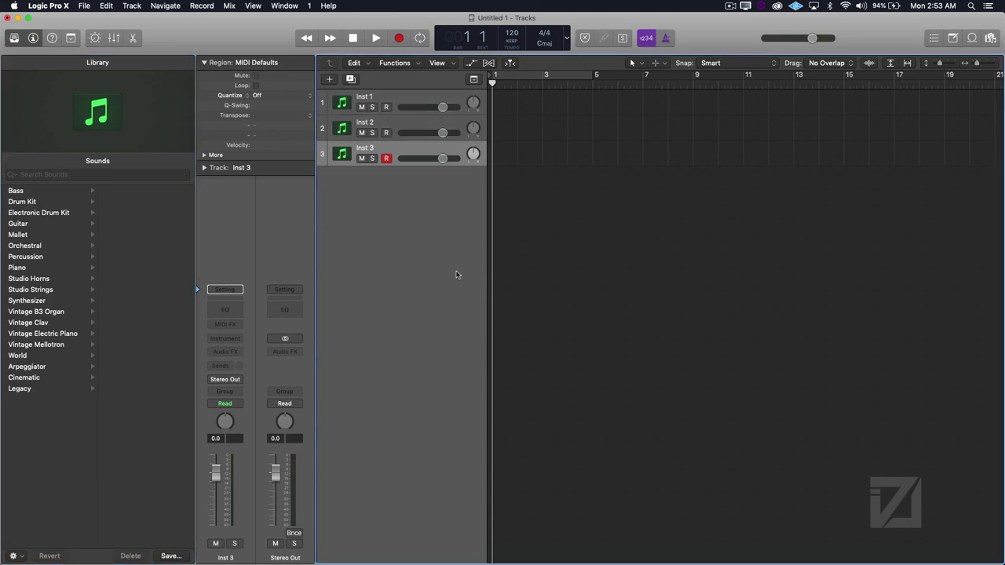
click(404, 101)
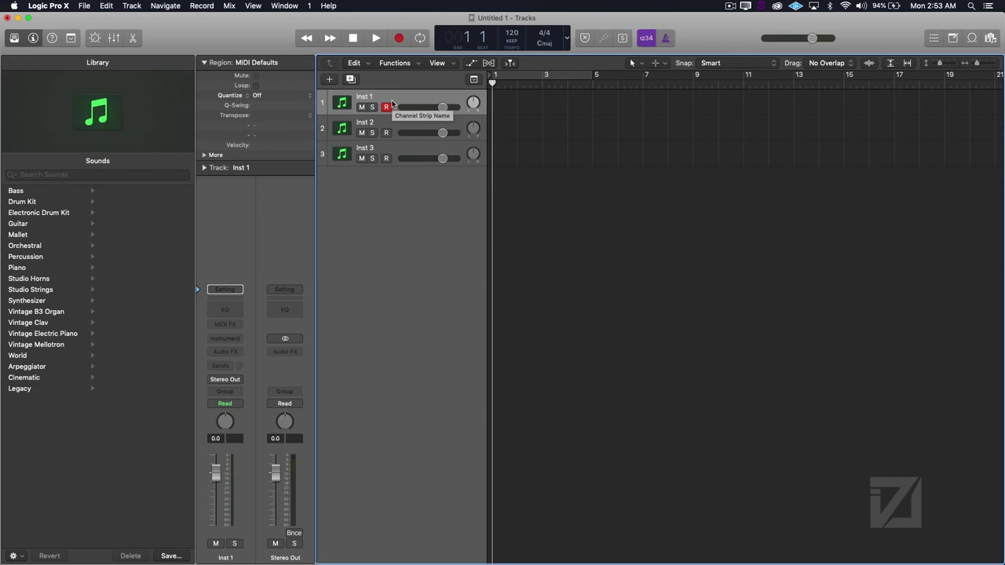
Select the 1 Drums track in MPC, then return to Logic Pro X.
key(super+Tab)
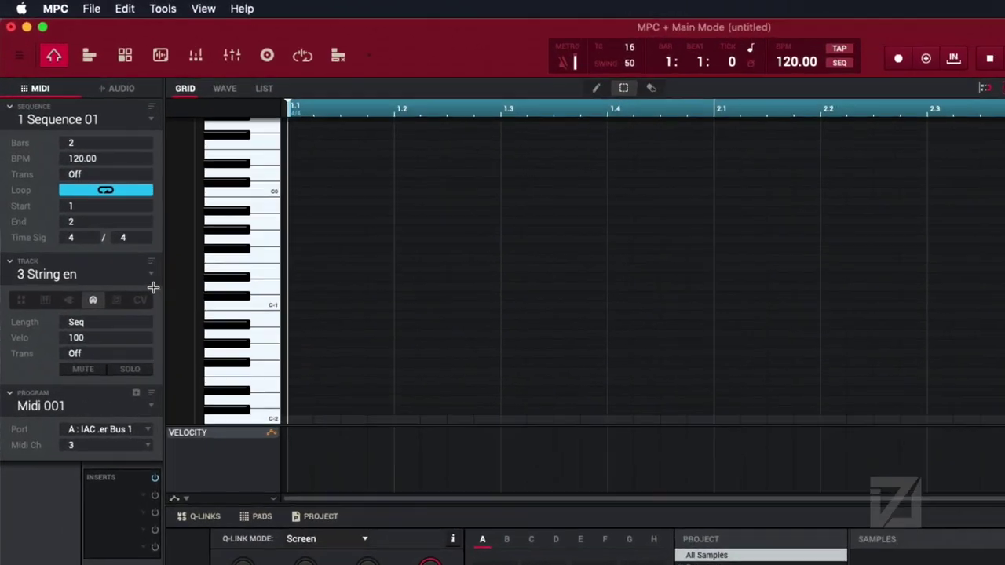
click(100, 182)
click(80, 193)
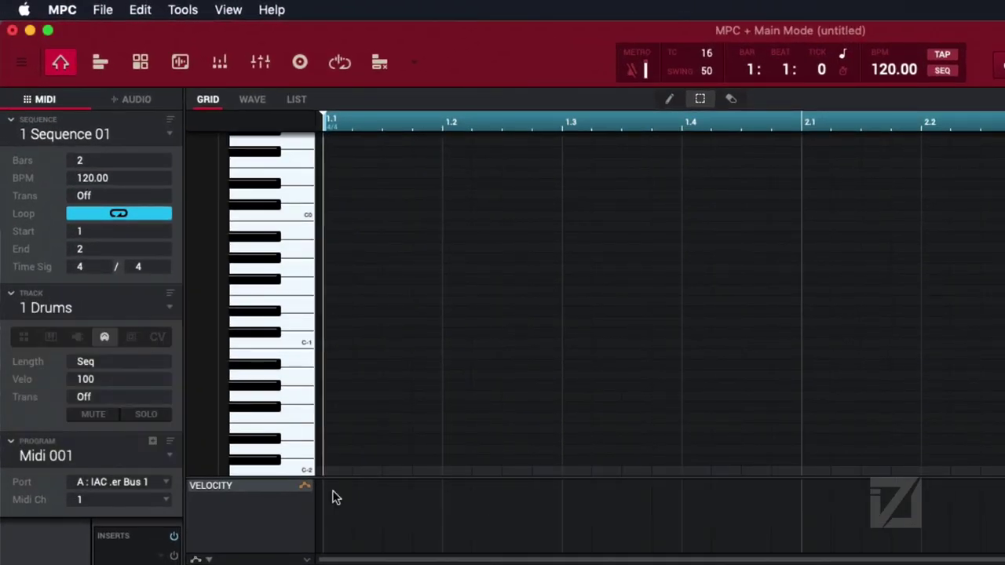
key(super+Tab)
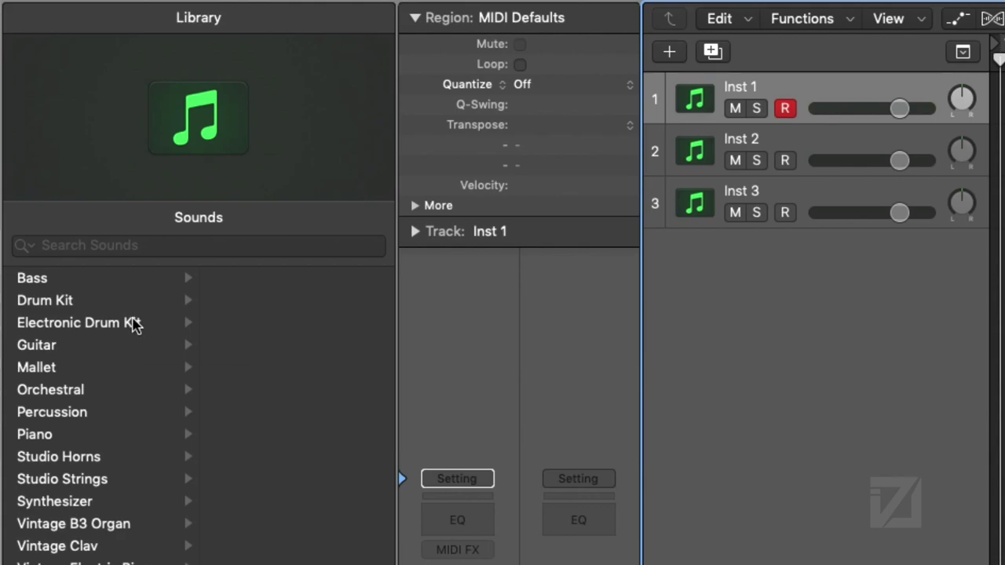
Load the Depth Charge kit from Electronic Drum Kit > Drum Machine Designer onto track 1, showing its inspector.
key(y)
key(y)
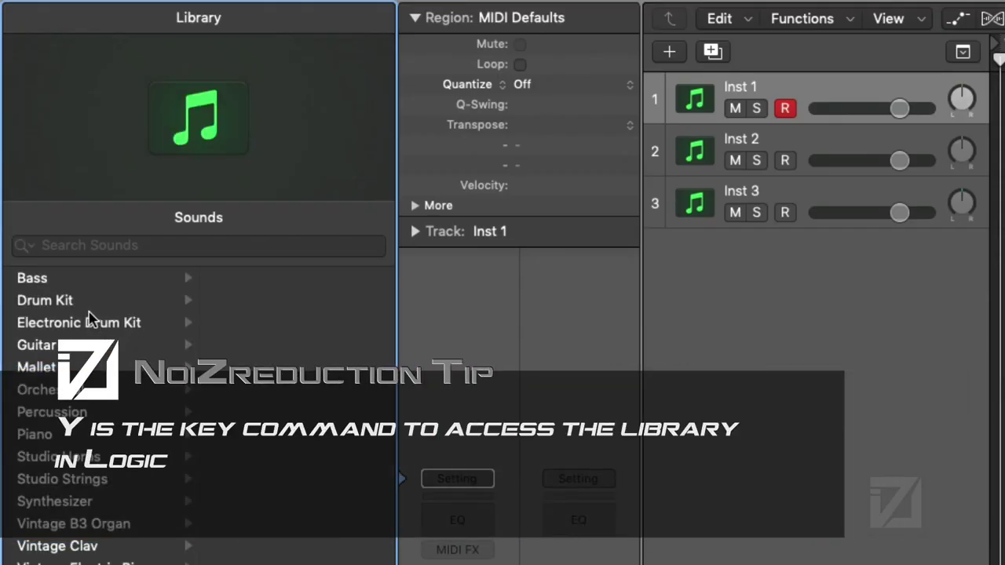
click(85, 328)
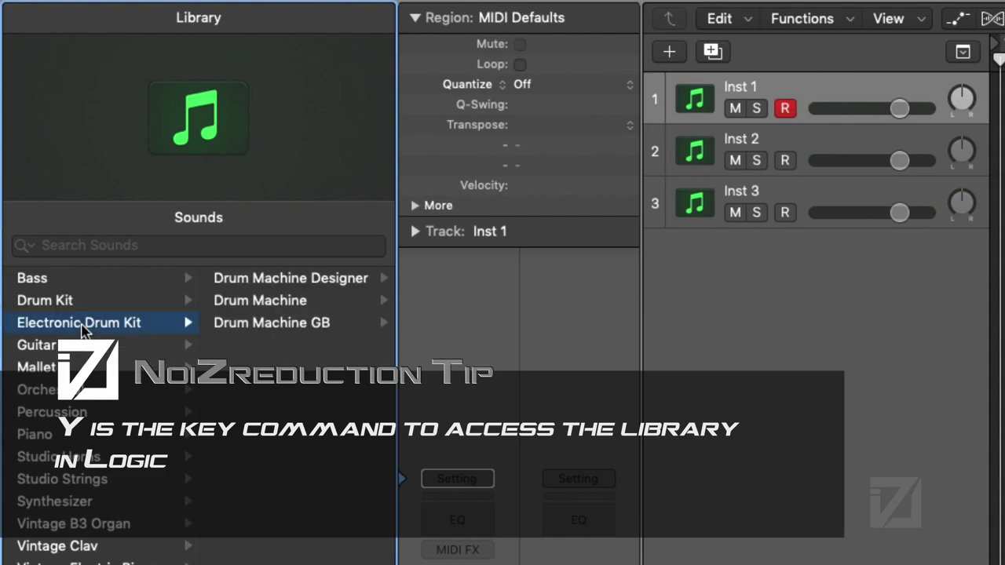
click(273, 283)
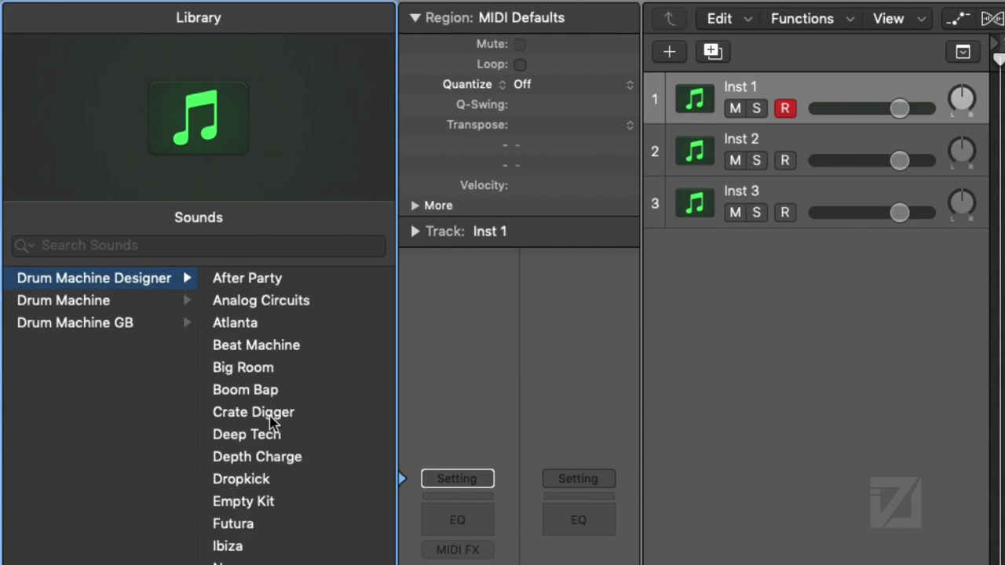
click(262, 464)
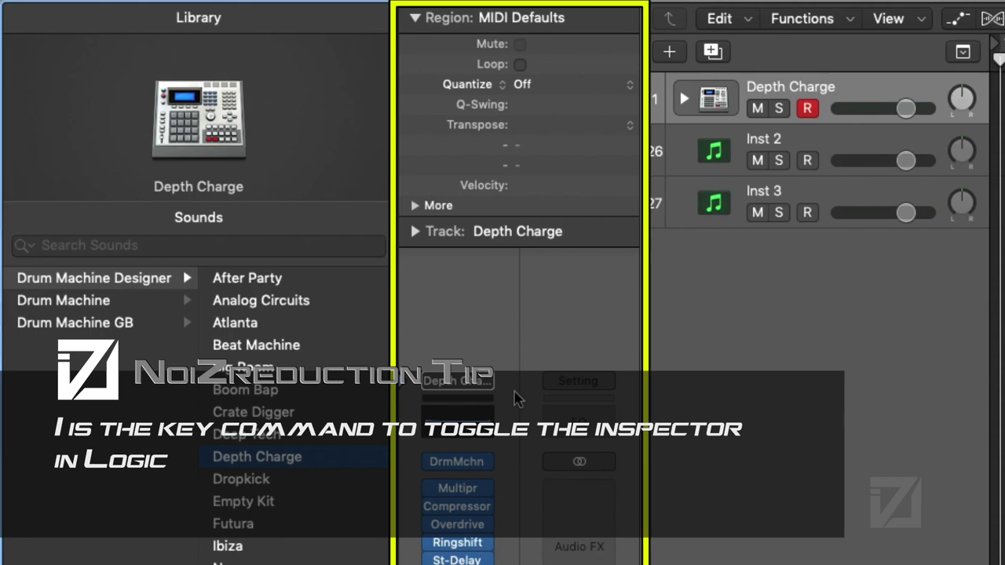
key(i)
key(i)
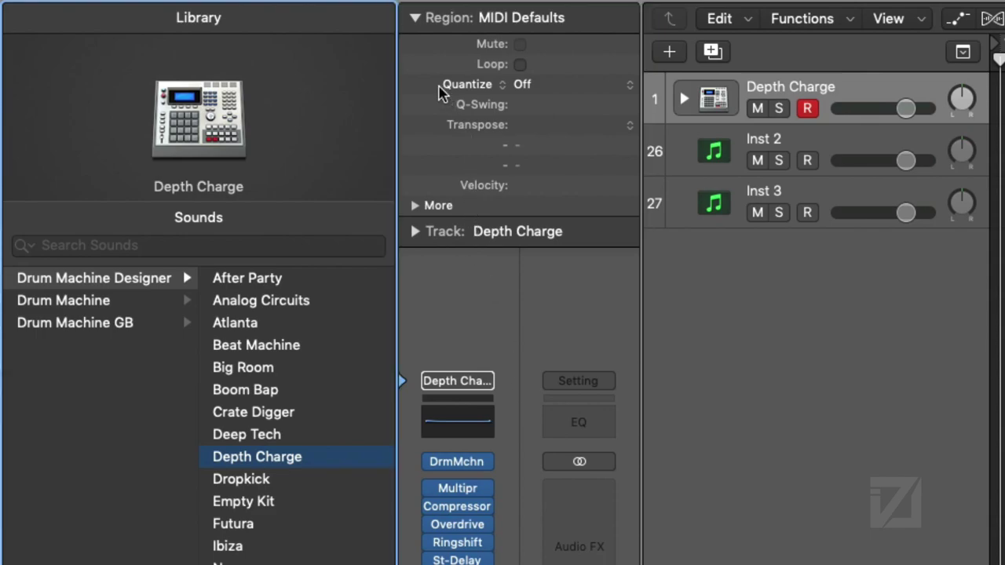
click(416, 18)
Set the Depth Charge track to receive on MIDI channel 1, then select the Inst 2 track.
click(416, 18)
click(414, 232)
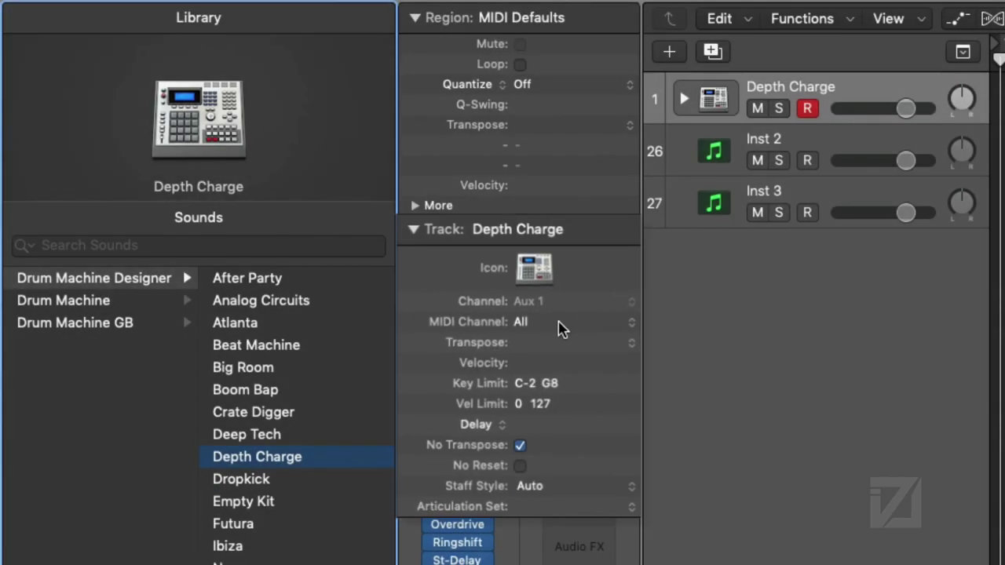
click(569, 310)
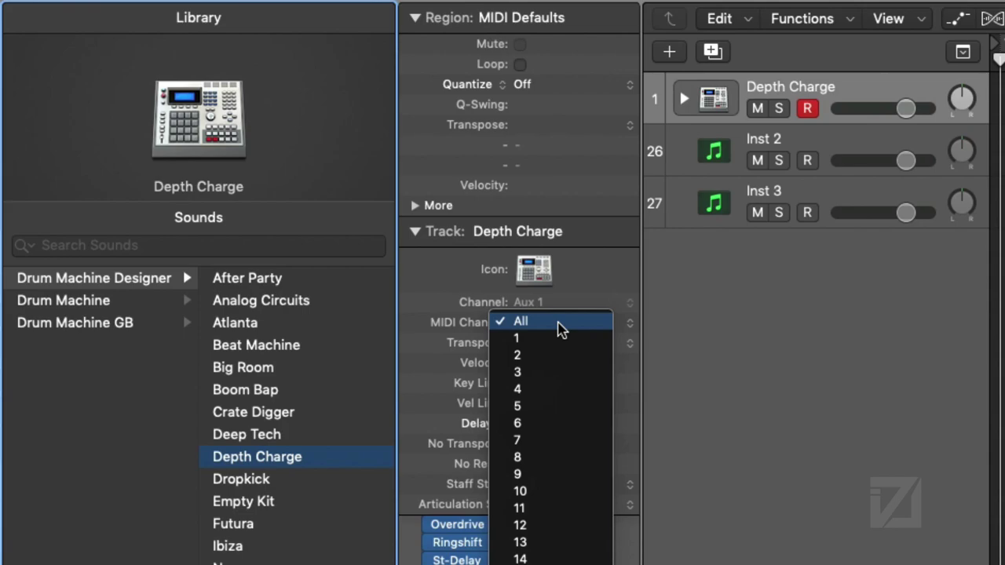
click(554, 347)
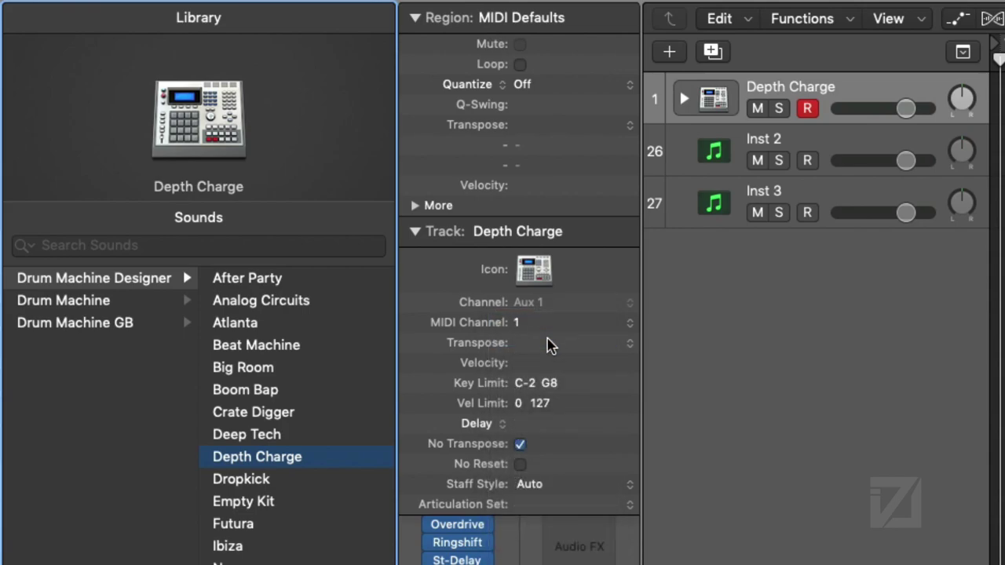
click(819, 148)
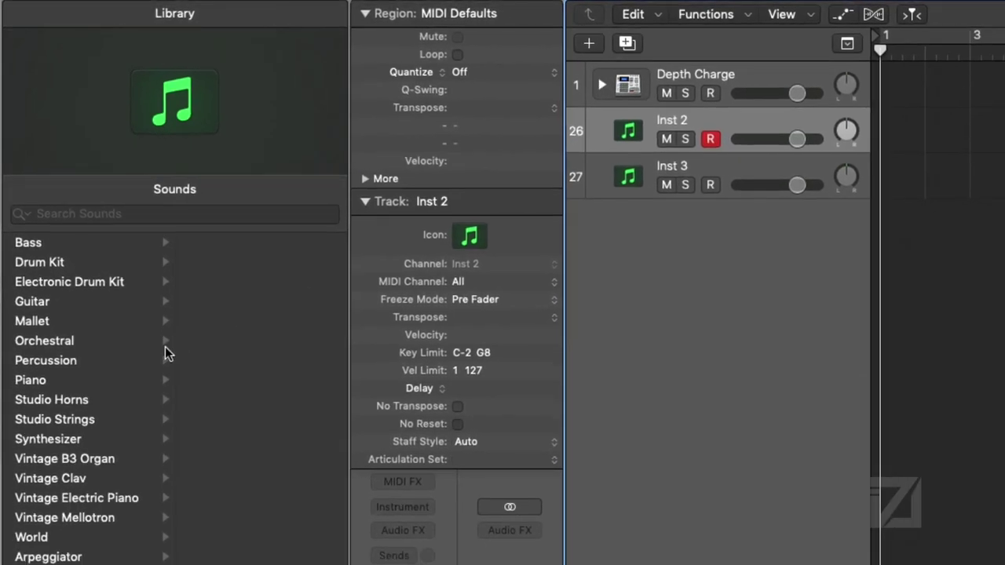
Load Arpeggiator > Acoustic > Pizzicato Ensemble onto Inst 2 and keep it on MIDI channel 2.
click(67, 556)
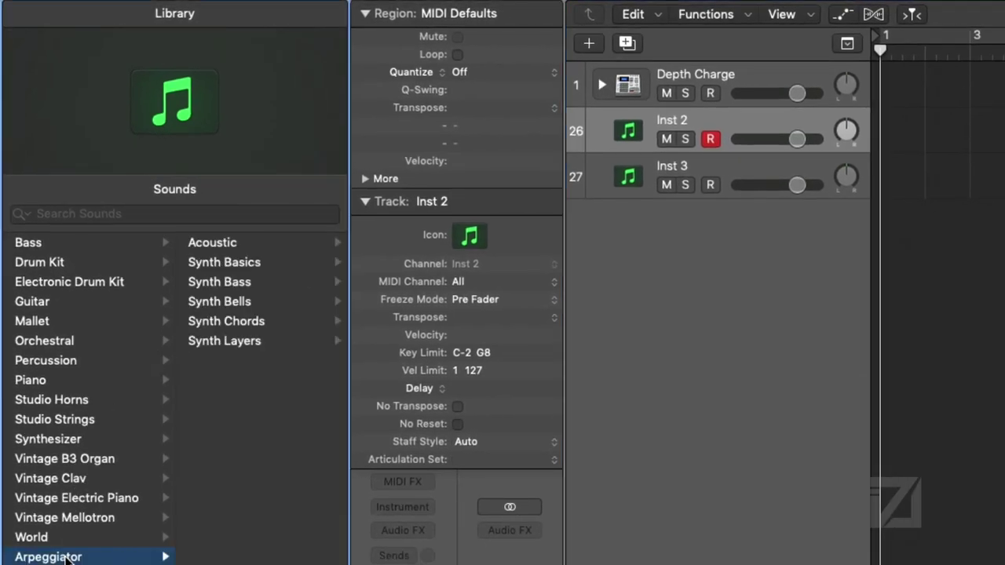
click(225, 243)
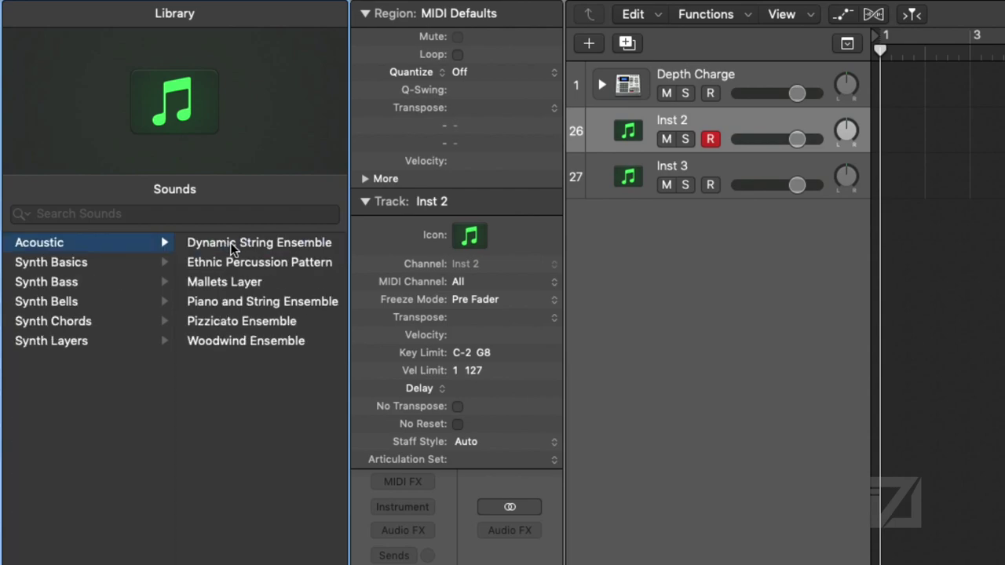
click(219, 327)
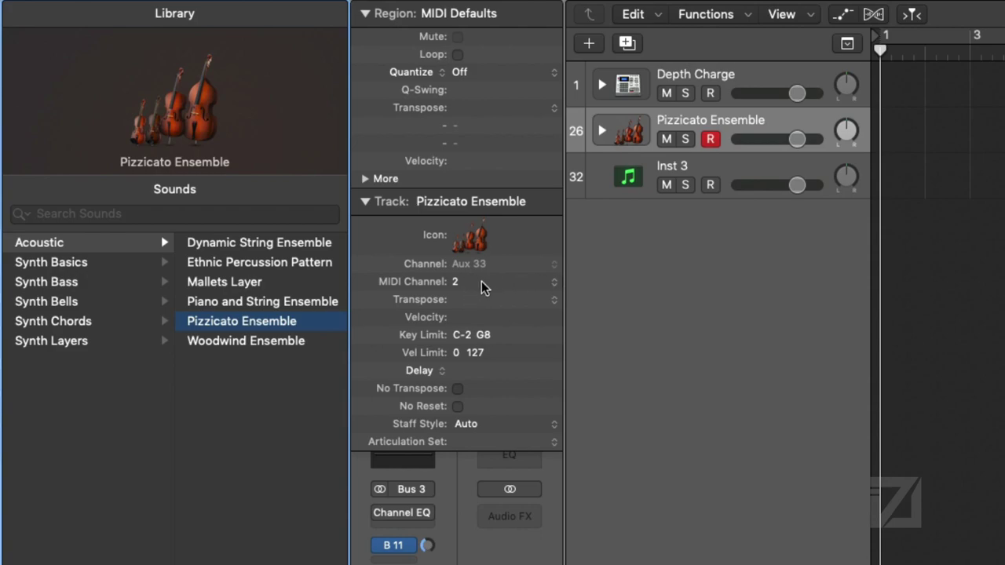
click(464, 289)
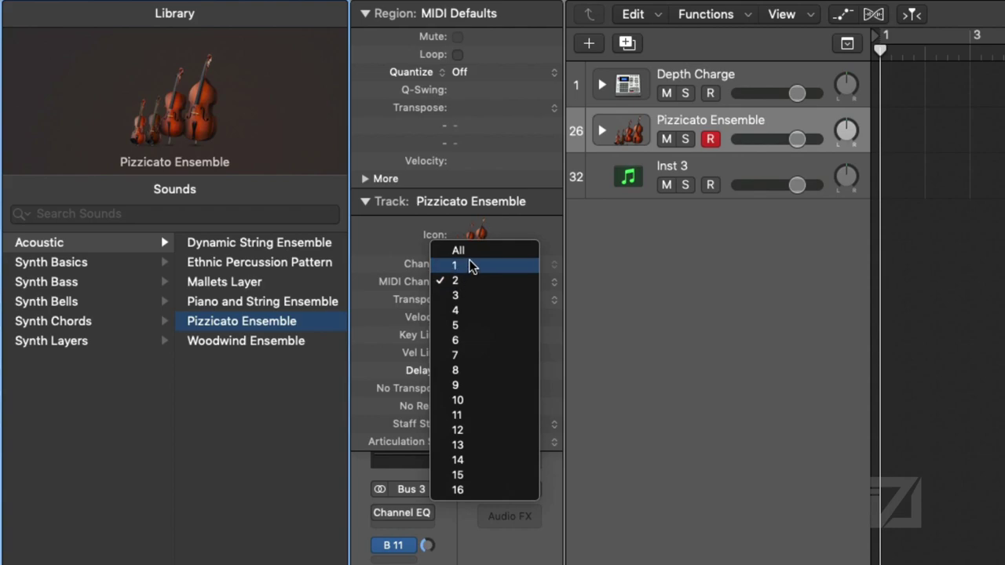
click(466, 287)
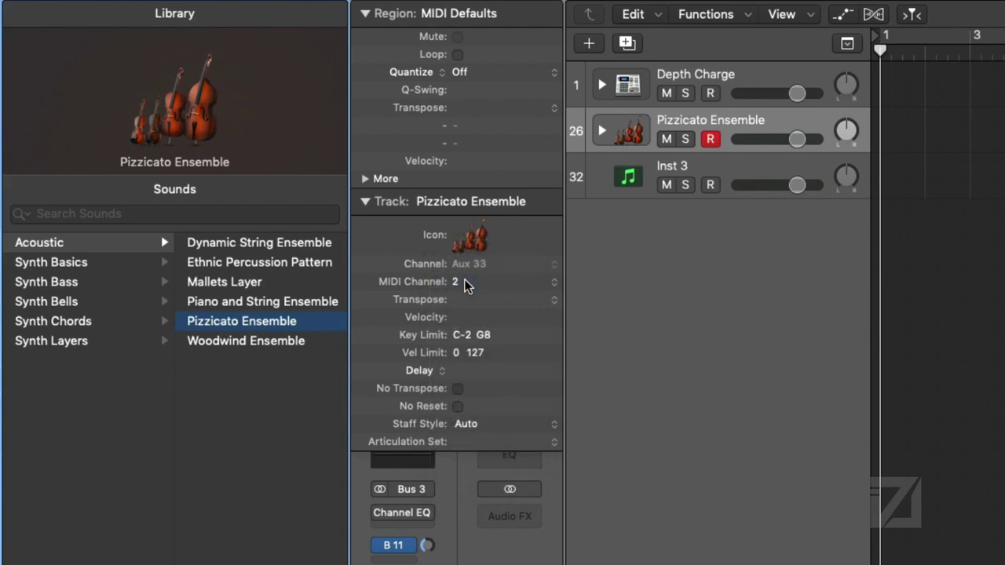
click(726, 170)
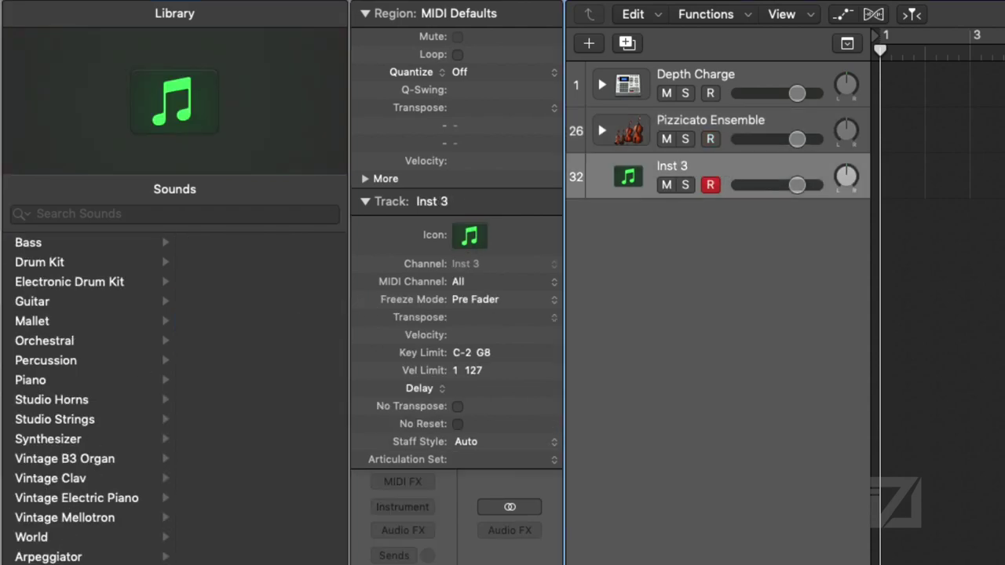
Load Arpeggiator > Acoustic > Dynamic String Ensemble onto Inst 3 and set it to MIDI channel 3.
click(76, 558)
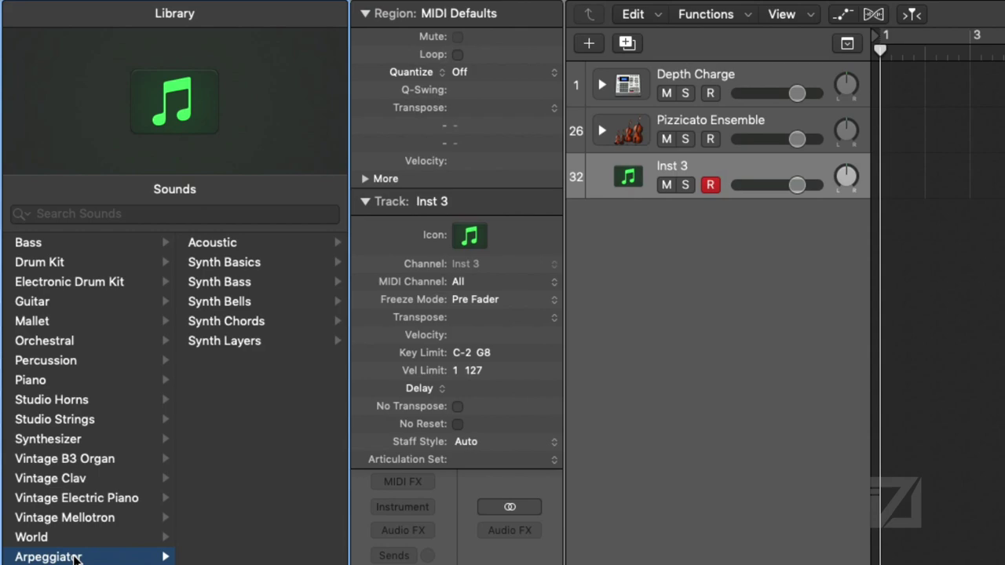
click(243, 244)
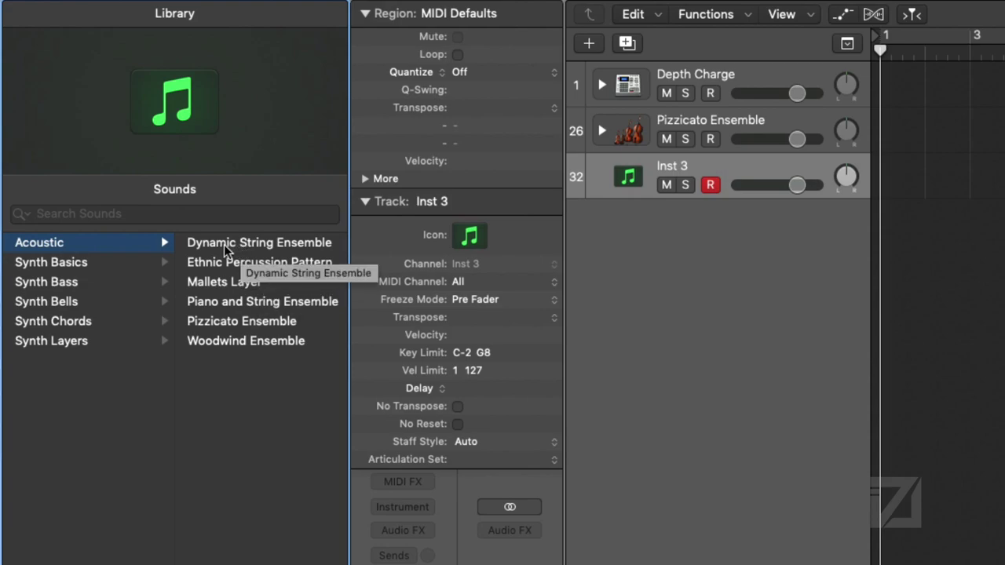
click(224, 245)
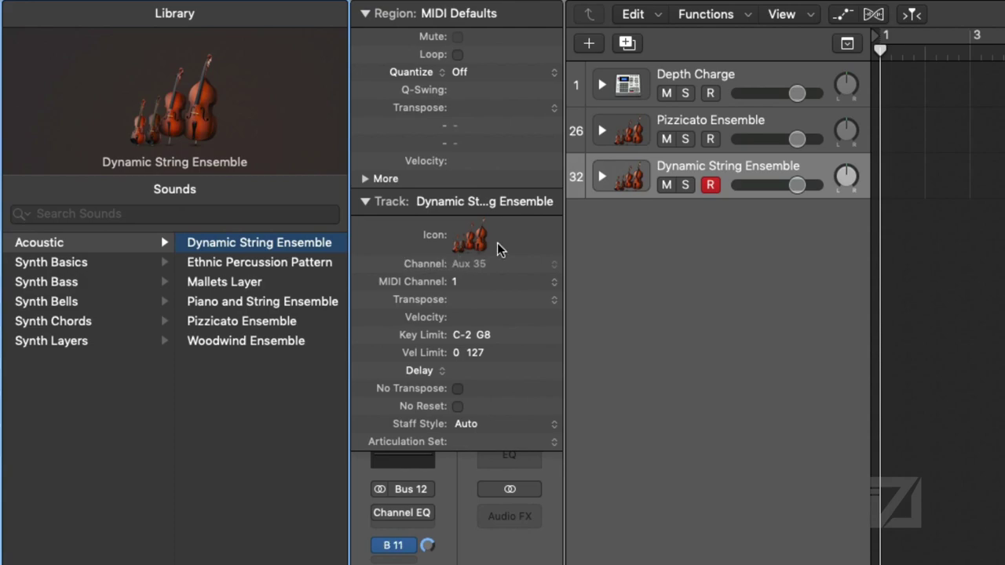
click(476, 283)
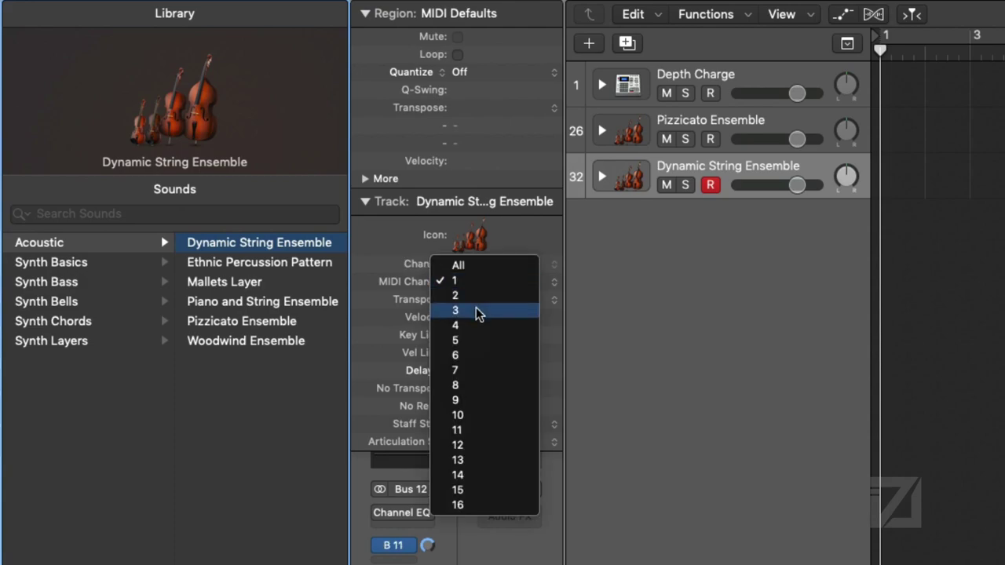
click(475, 312)
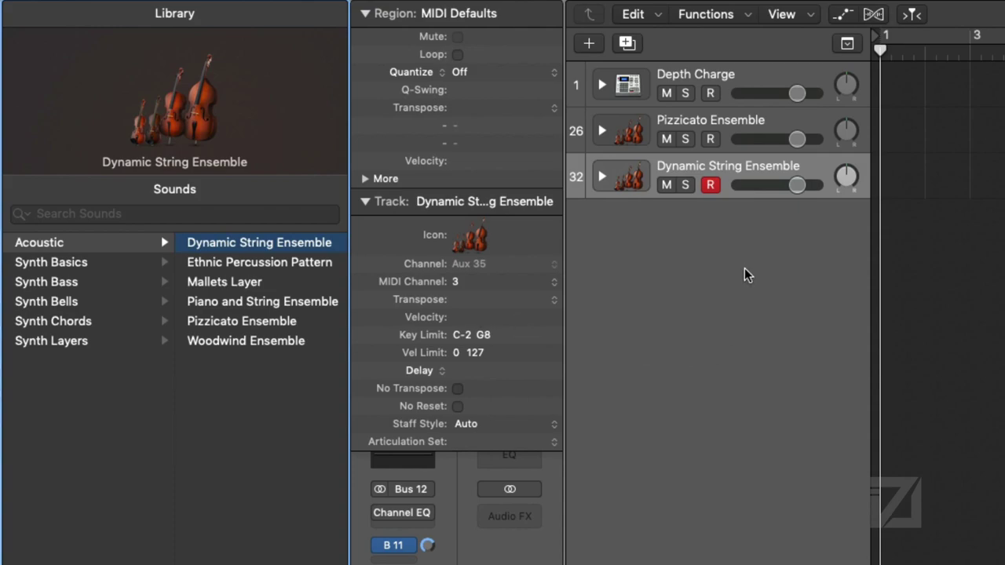
click(755, 86)
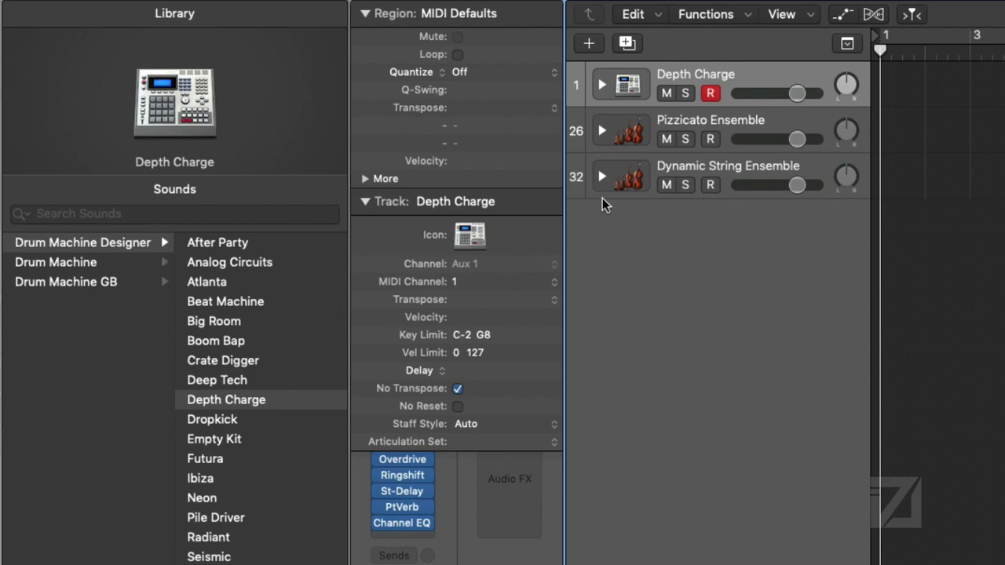
click(763, 119)
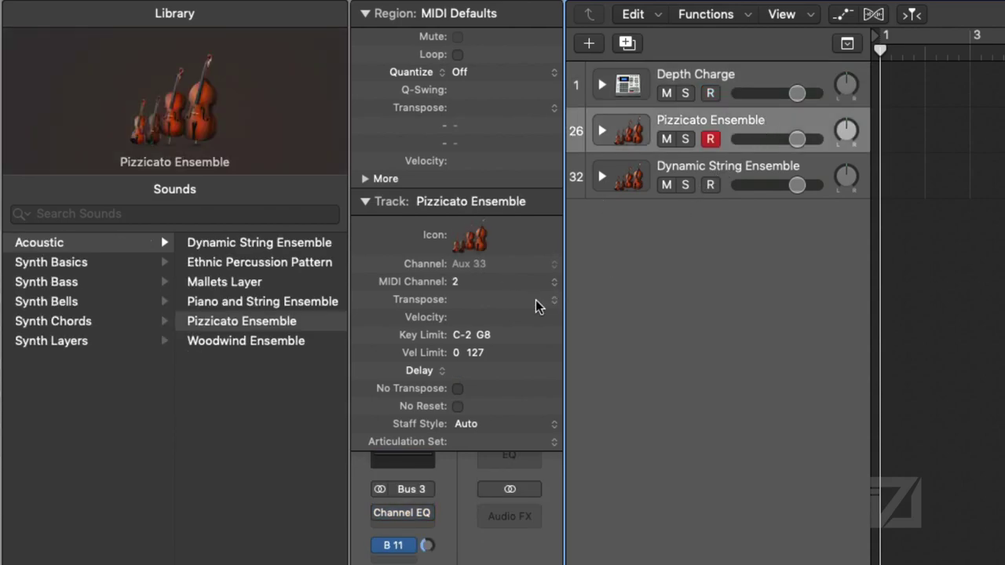
click(743, 168)
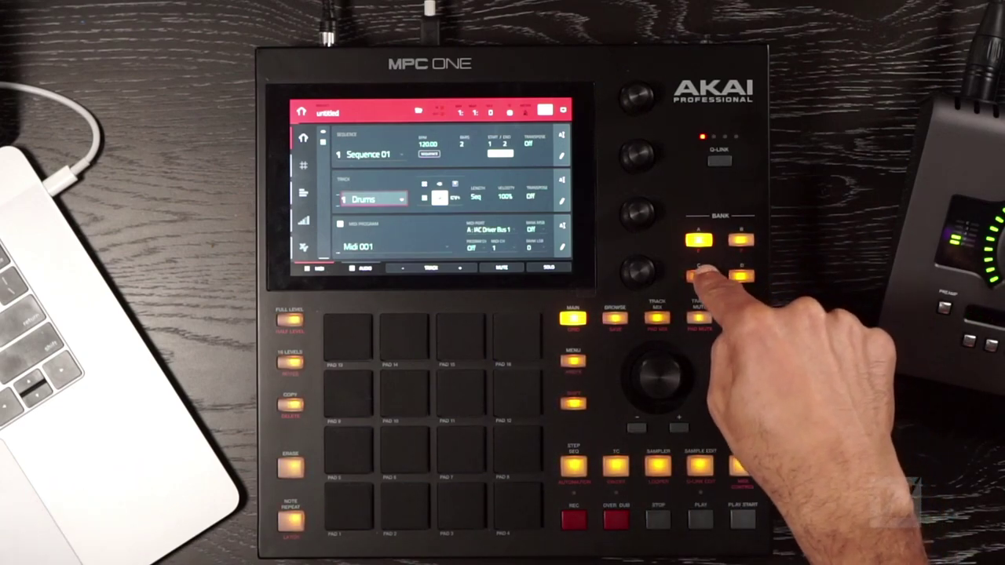
Switch the MPC One pads to bank C and play the Depth Charge drums from a pad.
click(699, 275)
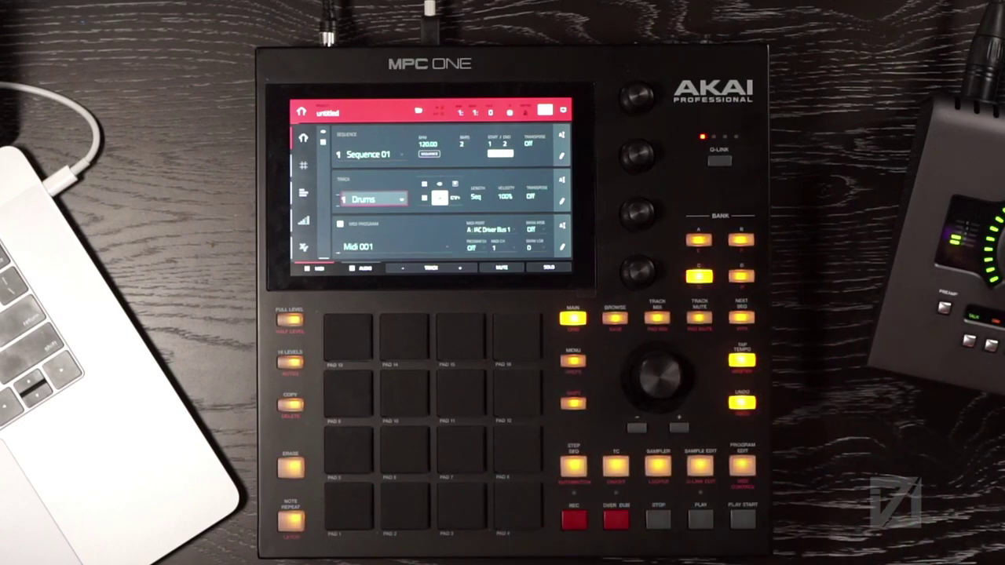
click(346, 459)
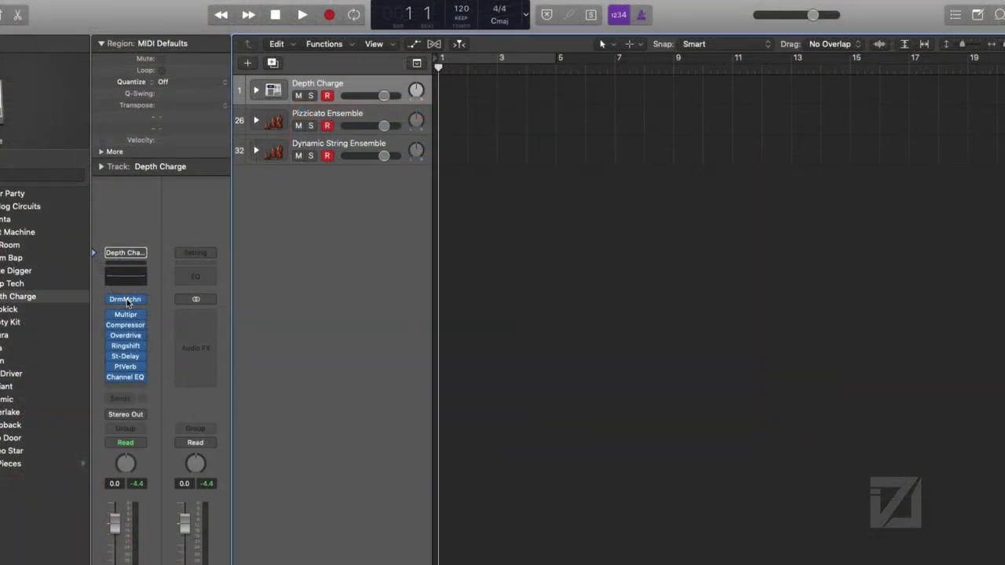
click(125, 299)
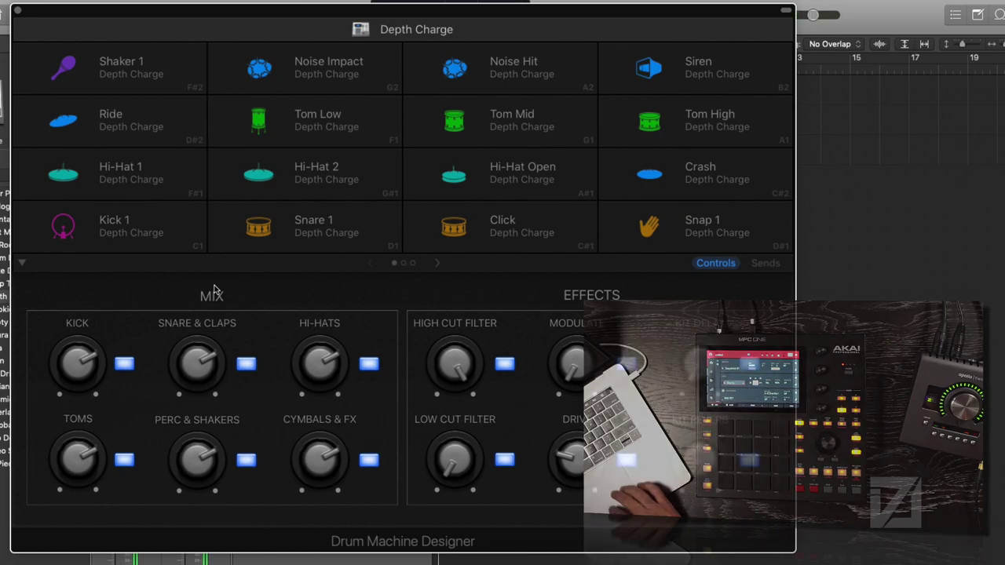
click(18, 11)
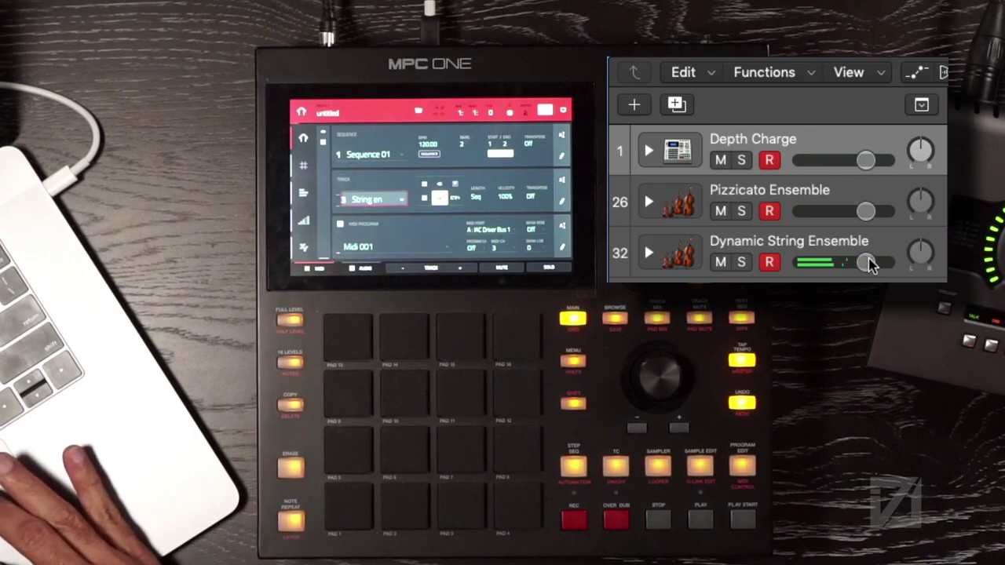
Lower the Dynamic String Ensemble volume fader in Logic, then switch to the MPC software.
drag(865, 262, 841, 262)
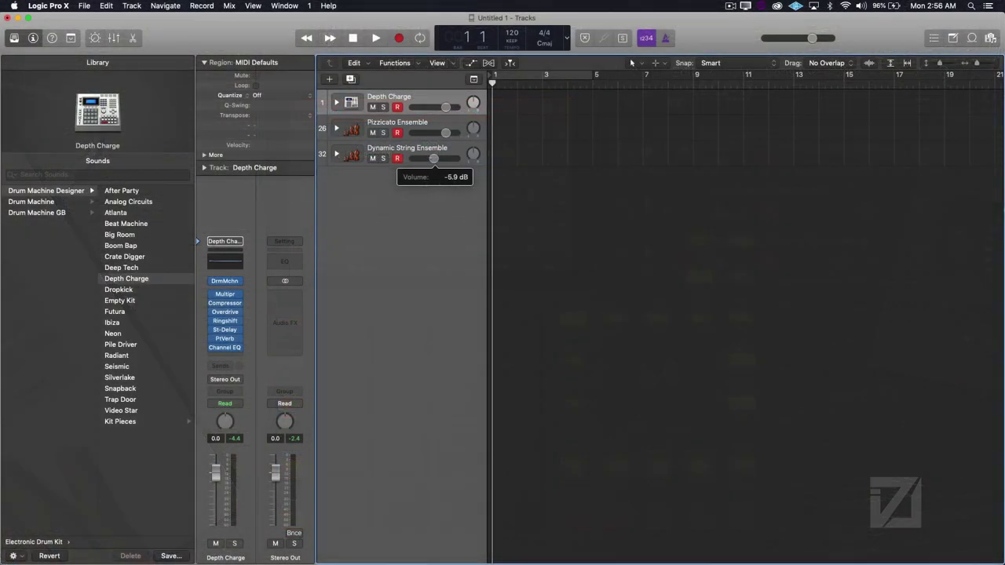
drag(816, 261, 837, 262)
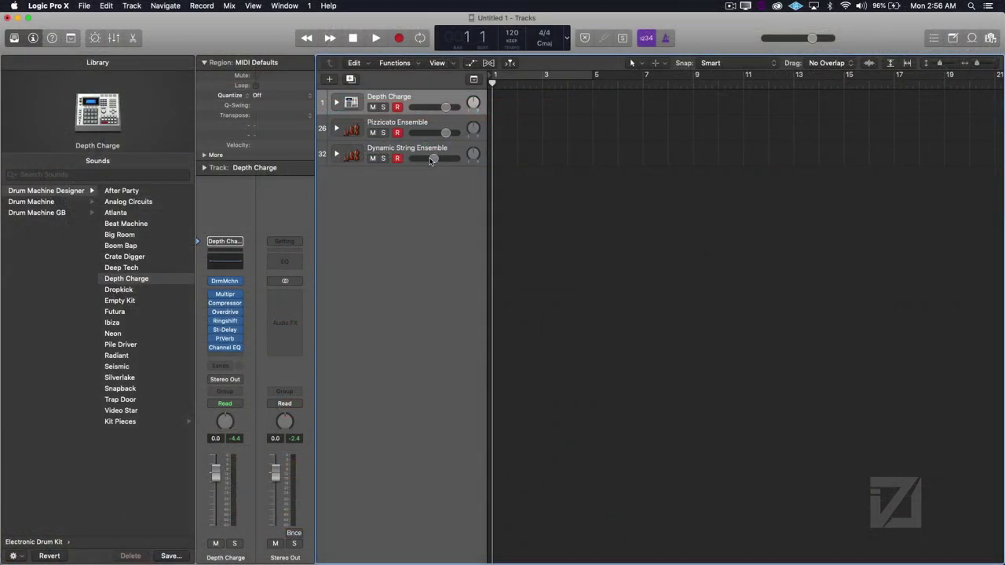
key(super+Tab)
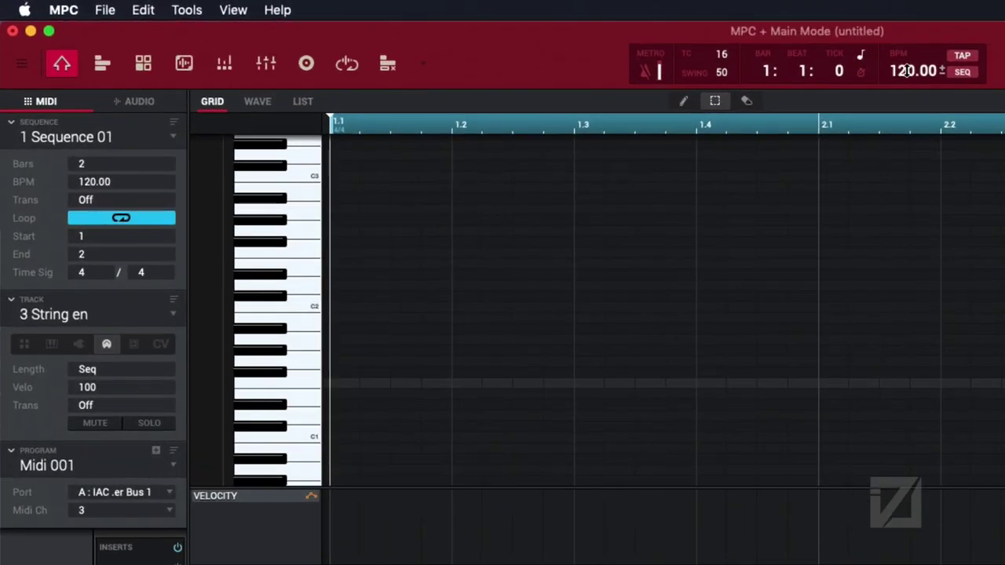
Change the Sequence 01 tempo from 120 to 88 BPM.
double_click(523, 40)
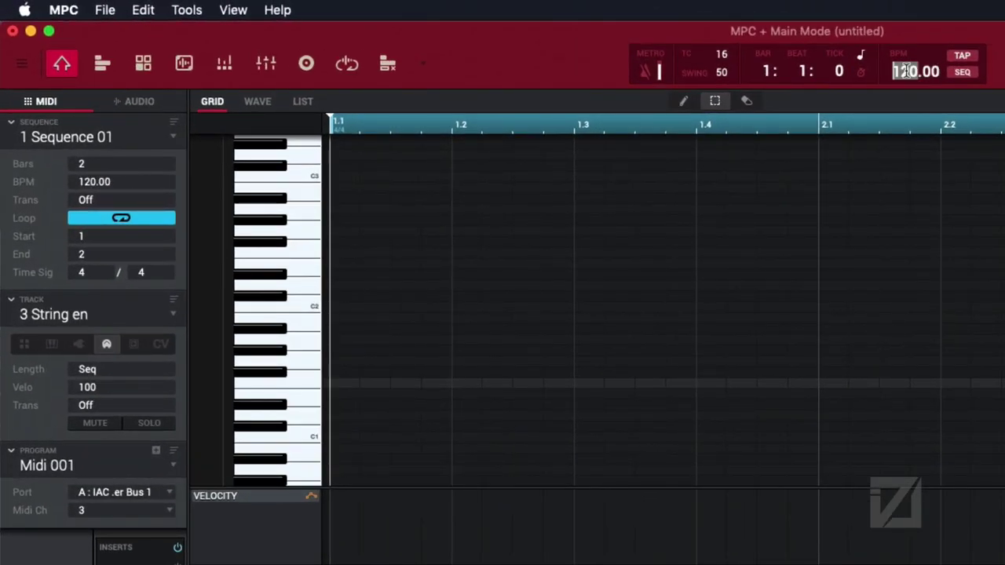
text(88)
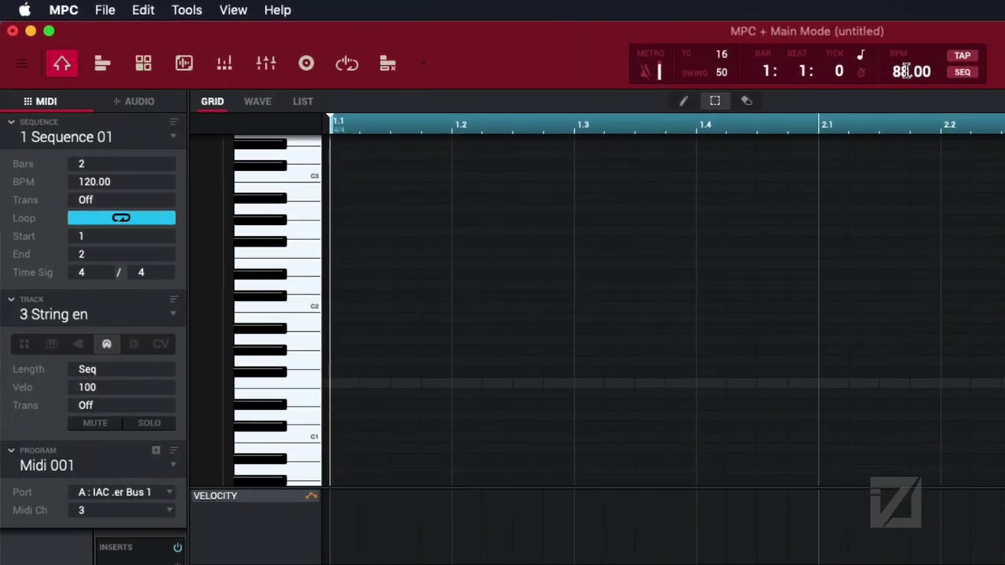
key(Return)
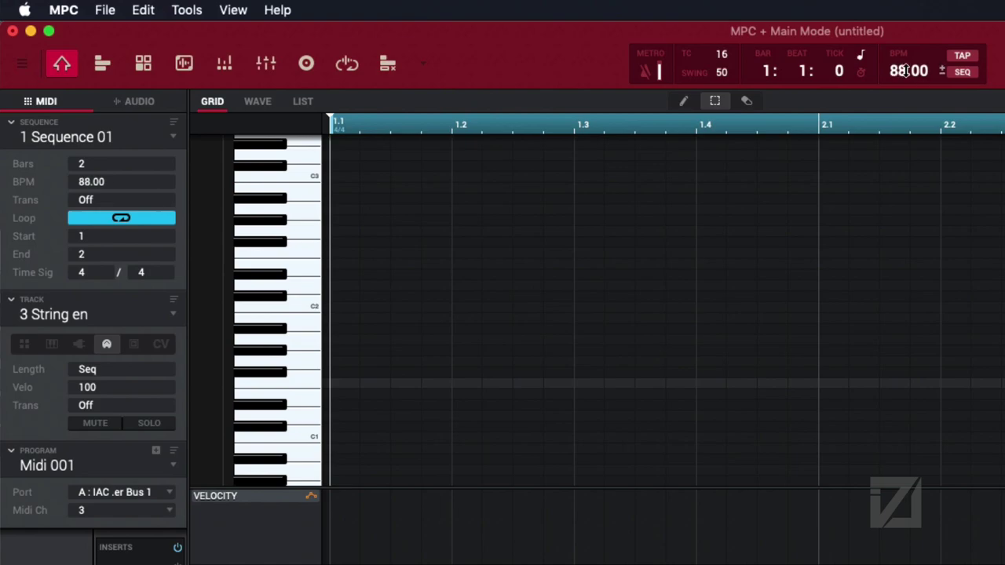